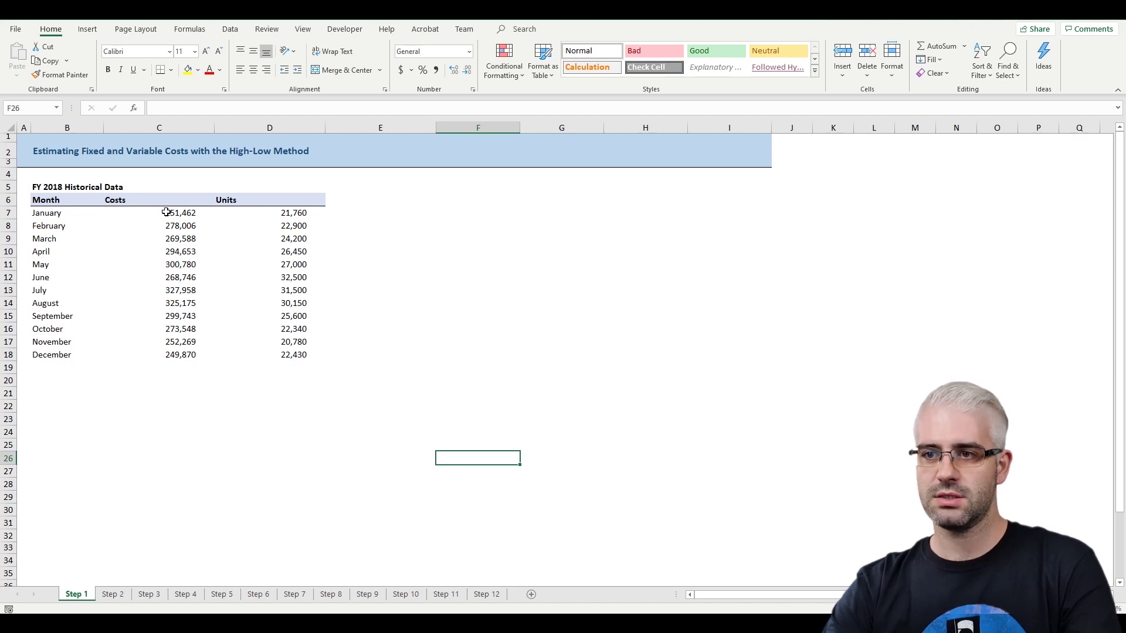
Step: Review the monthly Costs and Units values, including August's cost of 325,175 and January's figures
left_click_drag(165, 213, 170, 355)
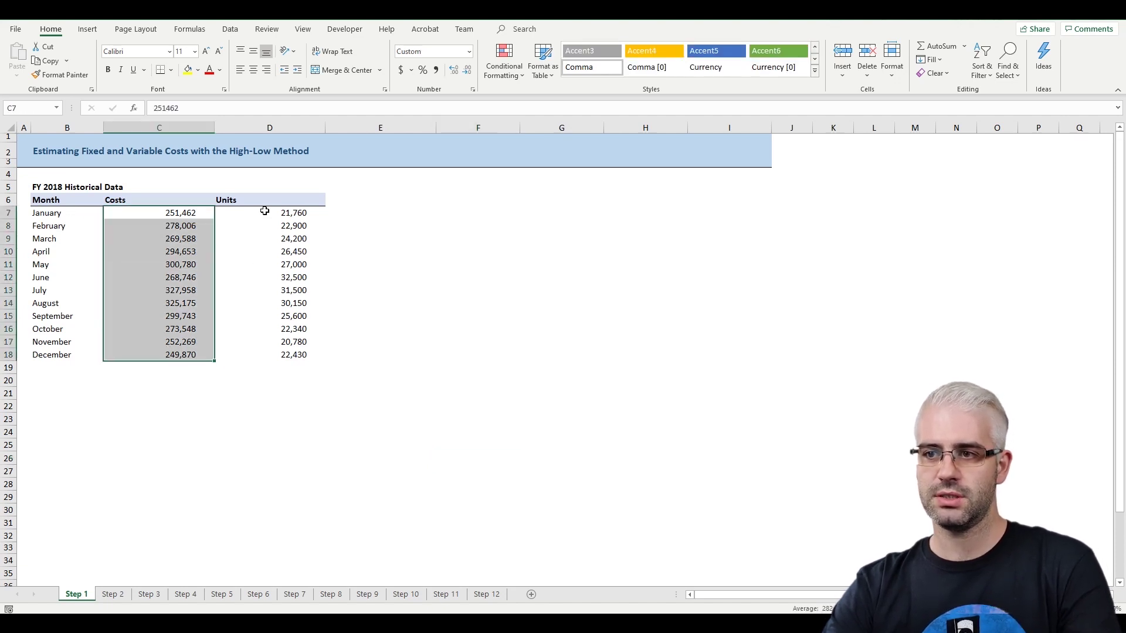
left_click_drag(264, 212, 251, 354)
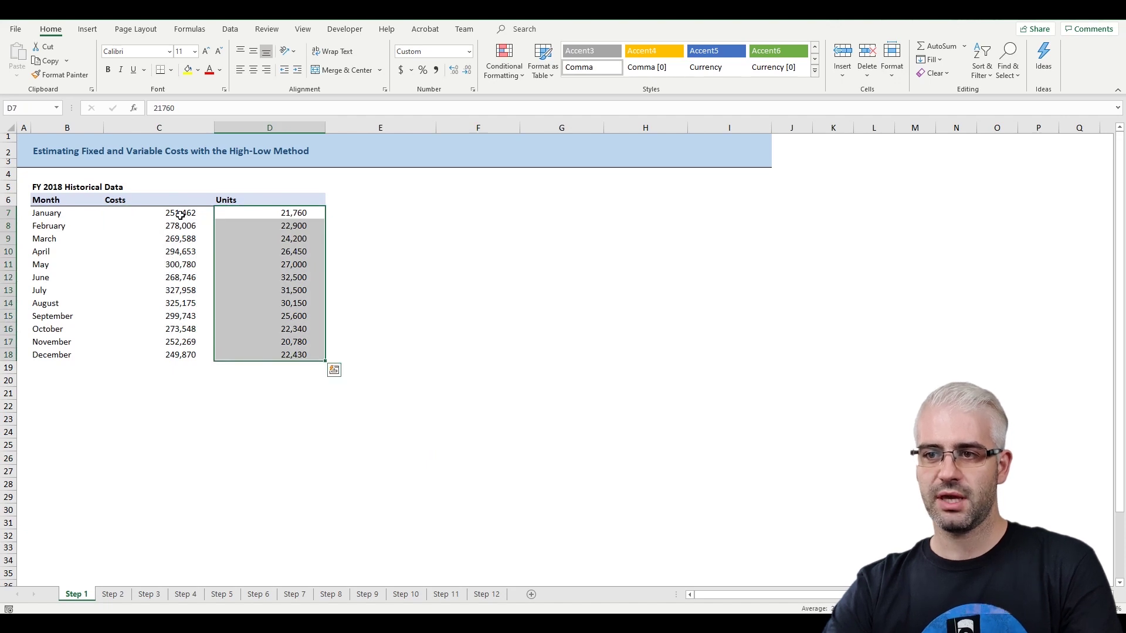
left_click_drag(181, 214, 174, 356)
left_click(176, 299)
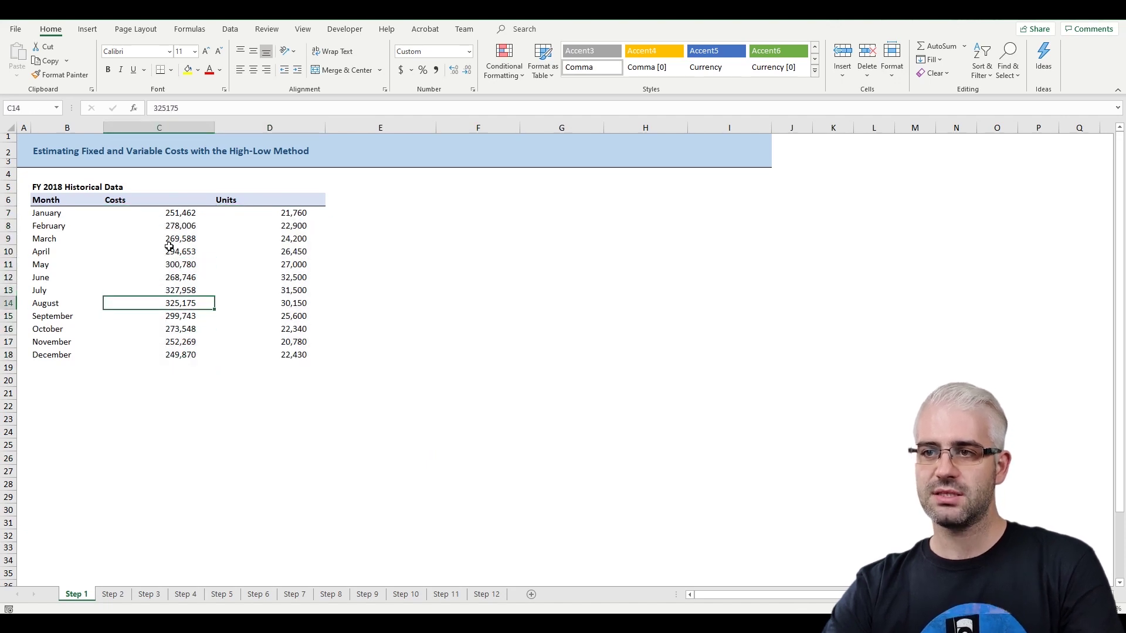
left_click(171, 212)
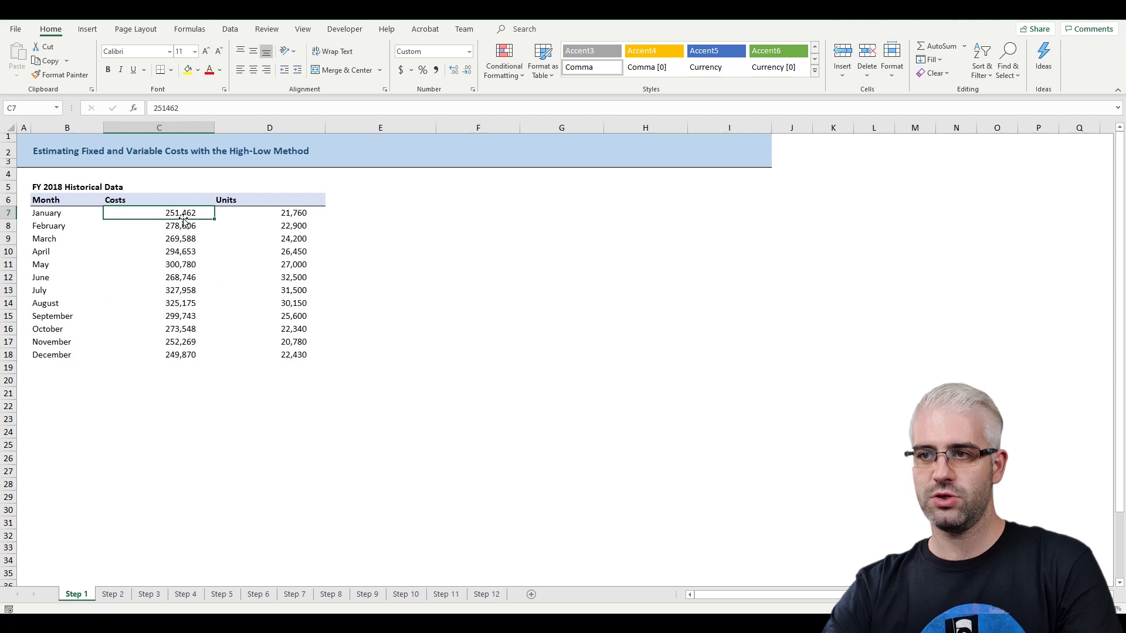
left_click(265, 214)
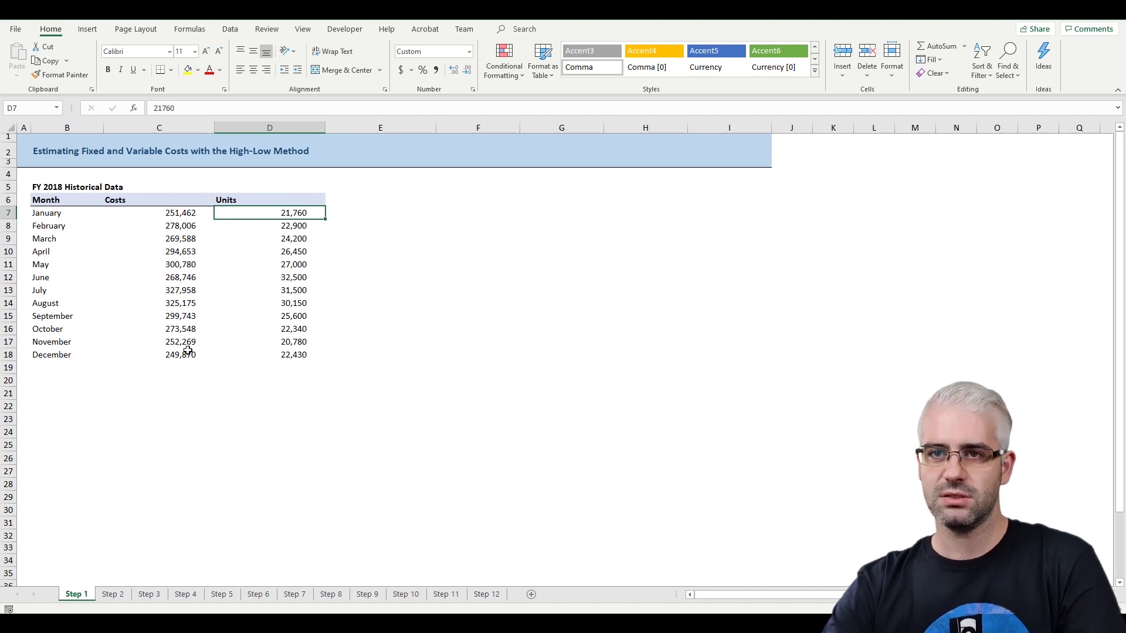
Step: On the Step 2 sheet, compare June and July average cost per unit and their costs
left_click(113, 595)
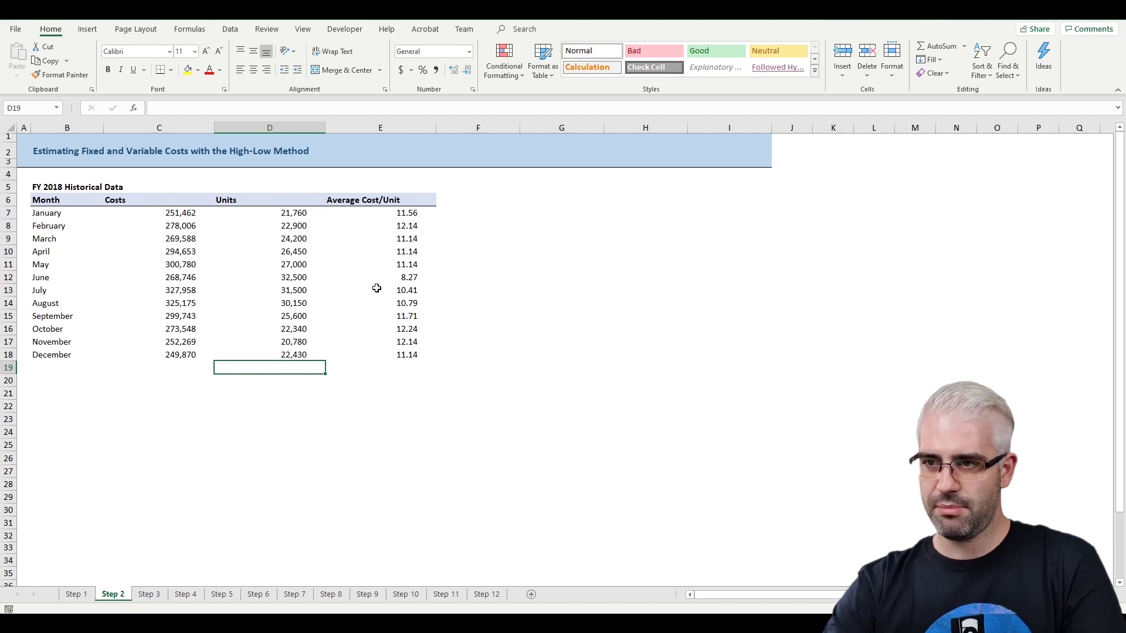
left_click_drag(384, 272, 352, 285)
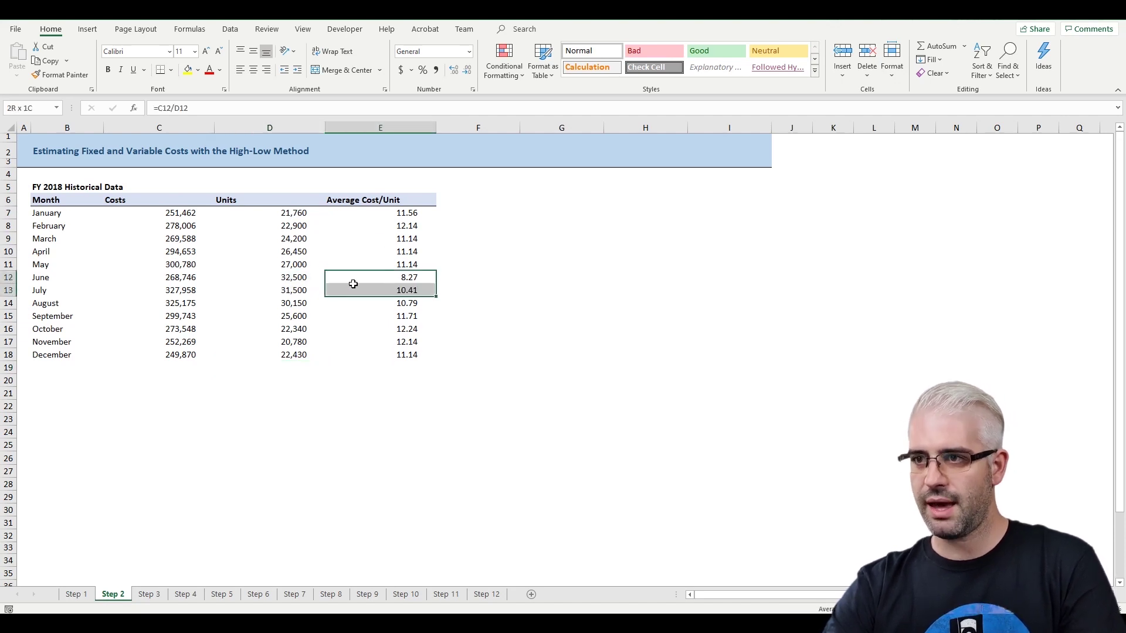
left_click(387, 276)
left_click_drag(197, 279, 194, 292)
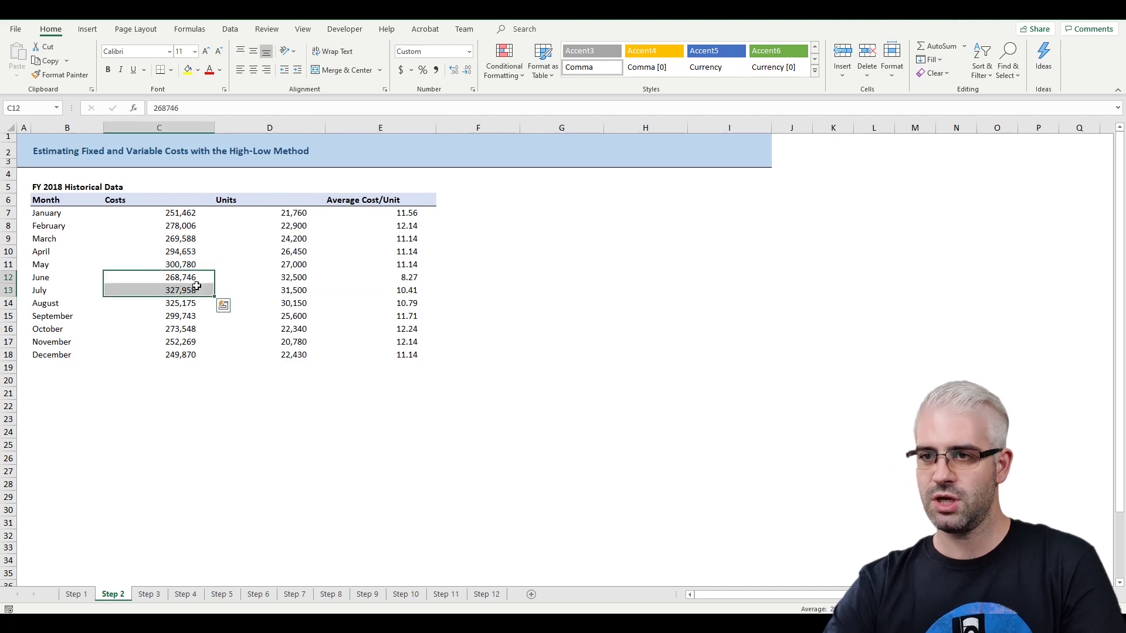
left_click(182, 282)
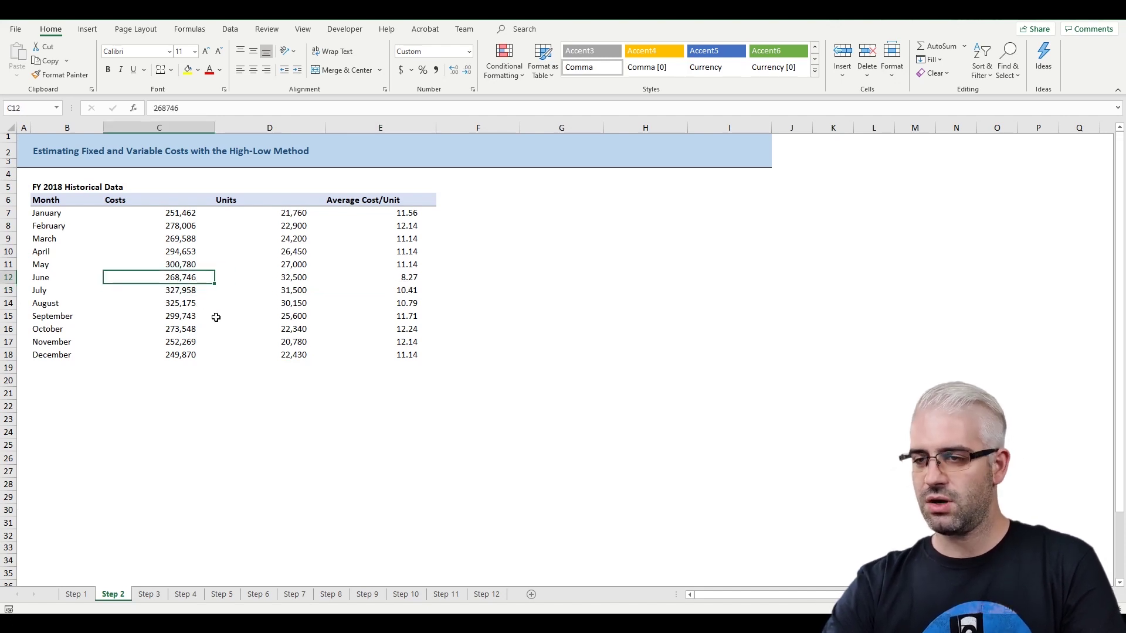
left_click(149, 596)
Step: Check the lowest-point cost formula and the MIN and MAX formulas for lowest and highest units
double_click(171, 407)
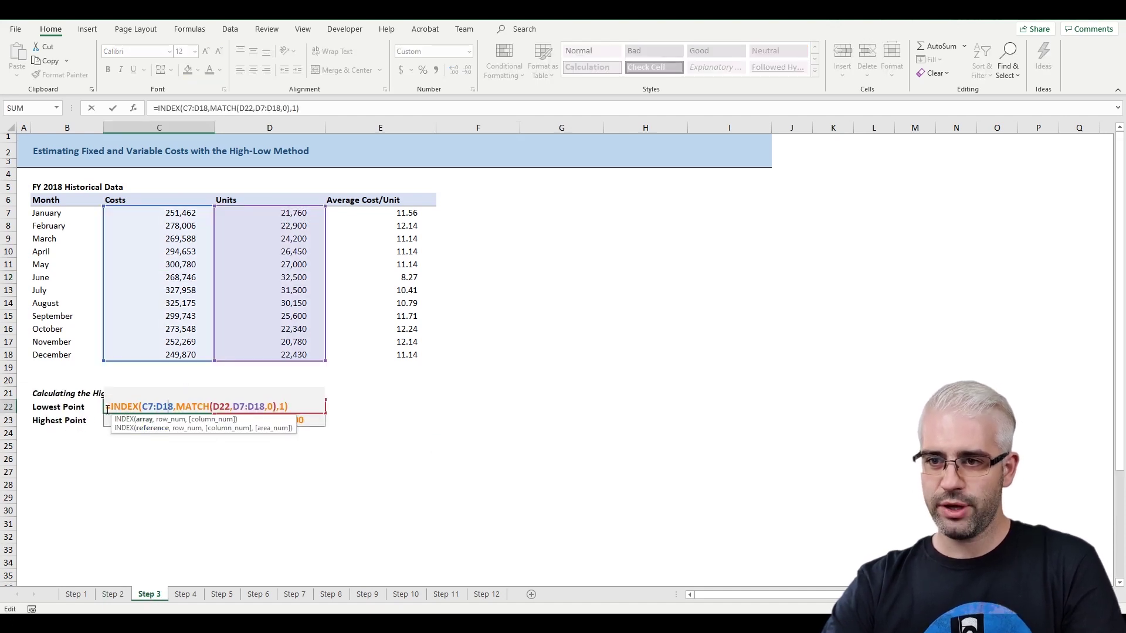
key("Escape")
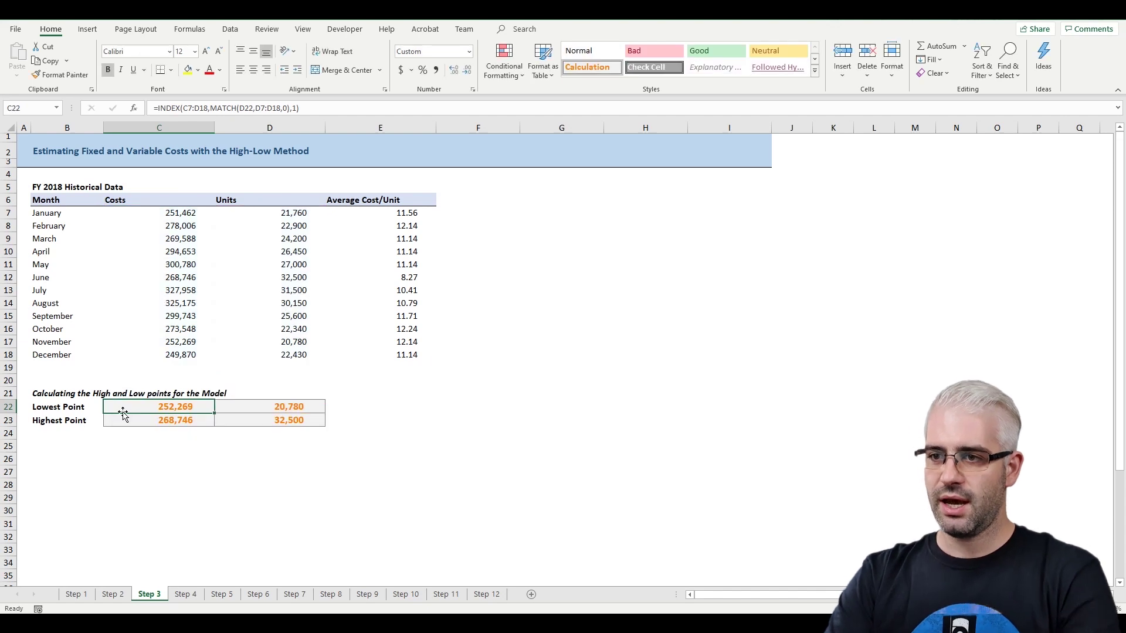
key("Right")
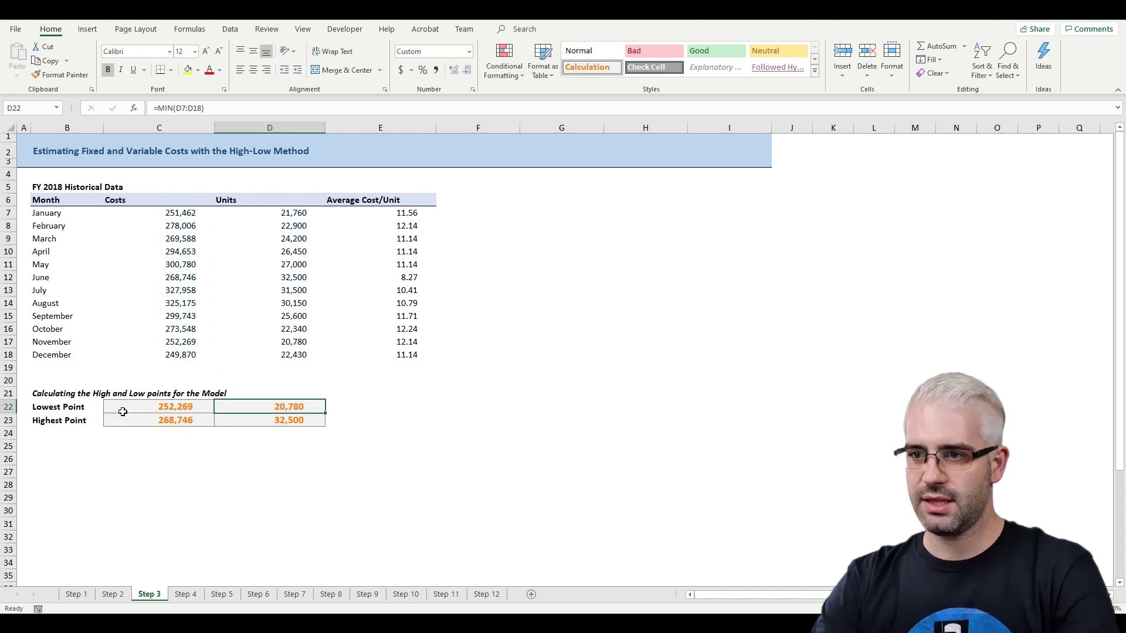
key("F2")
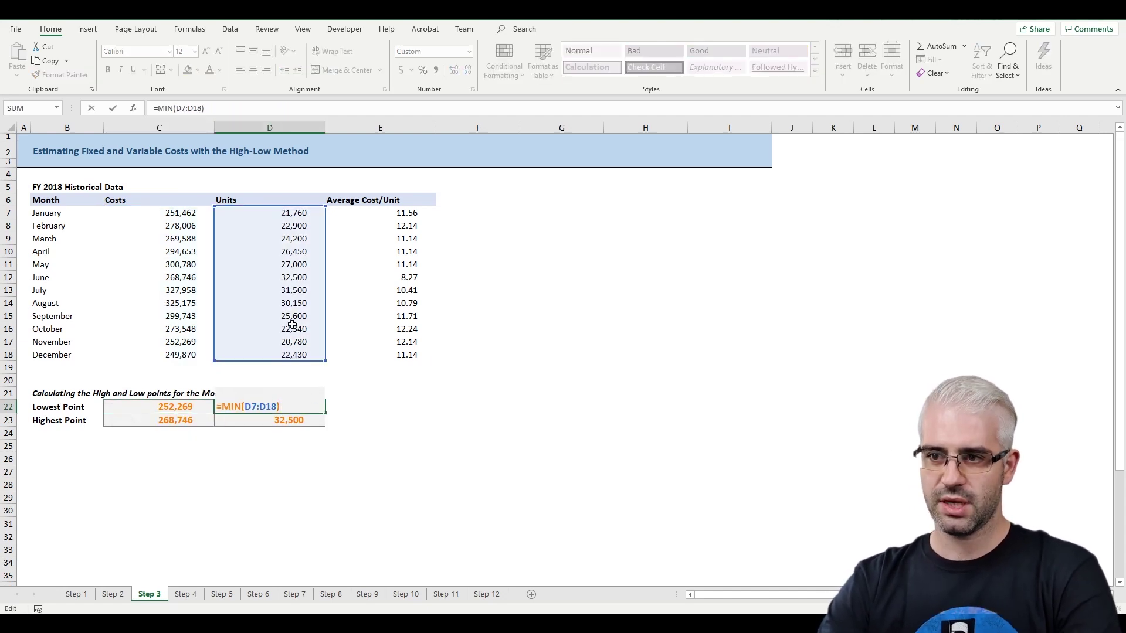
key("Return")
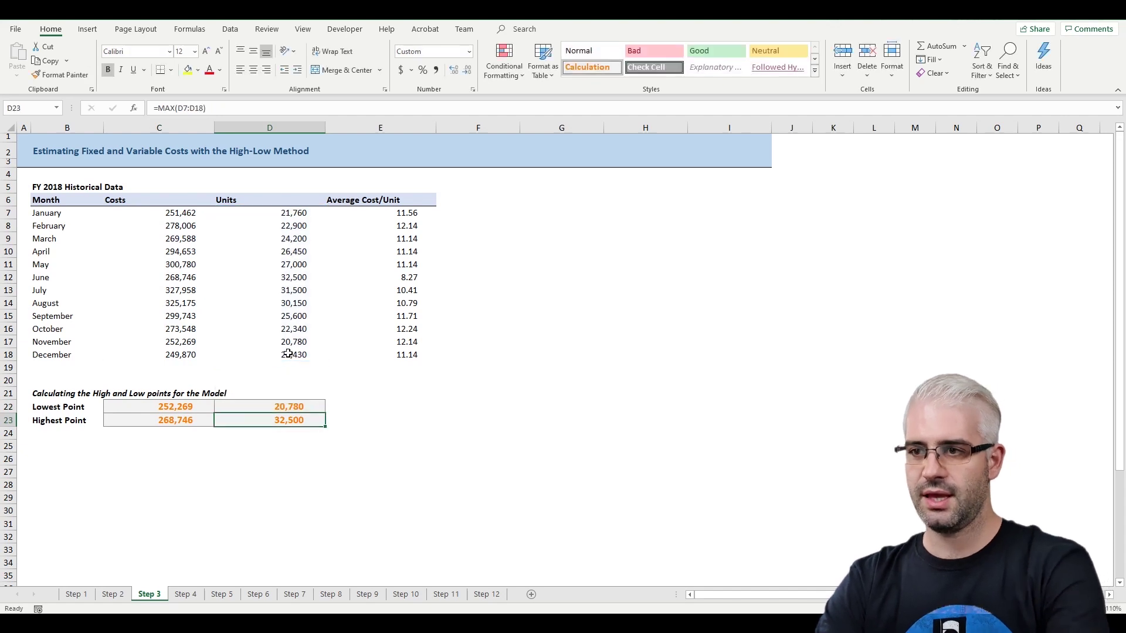
key("F2")
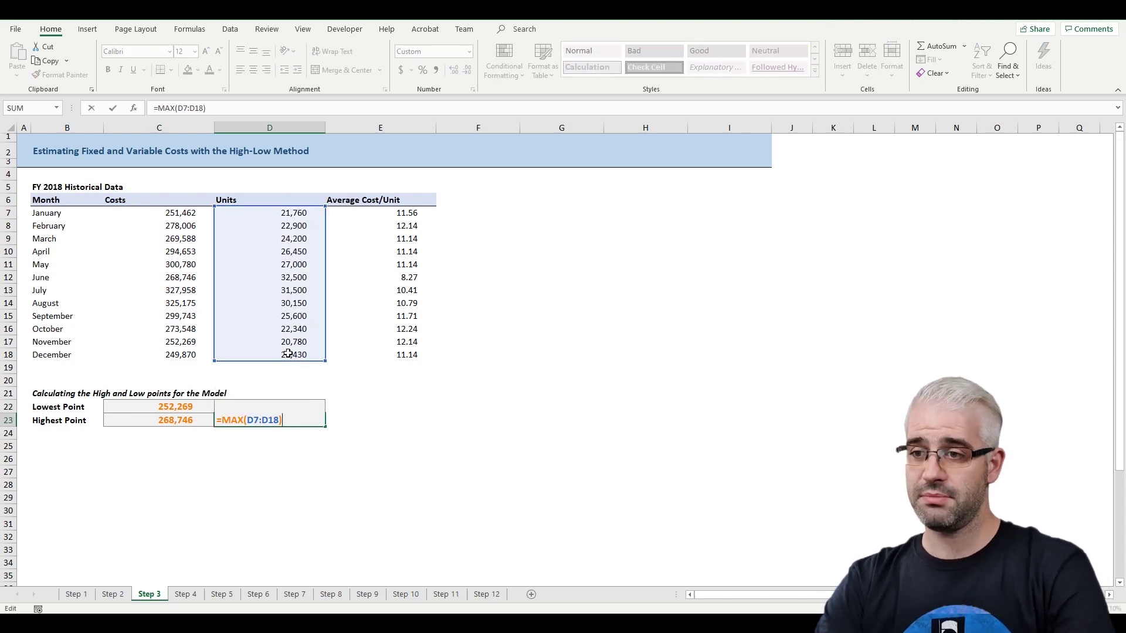
key("ctrl+Return")
key("Up")
key("Left")
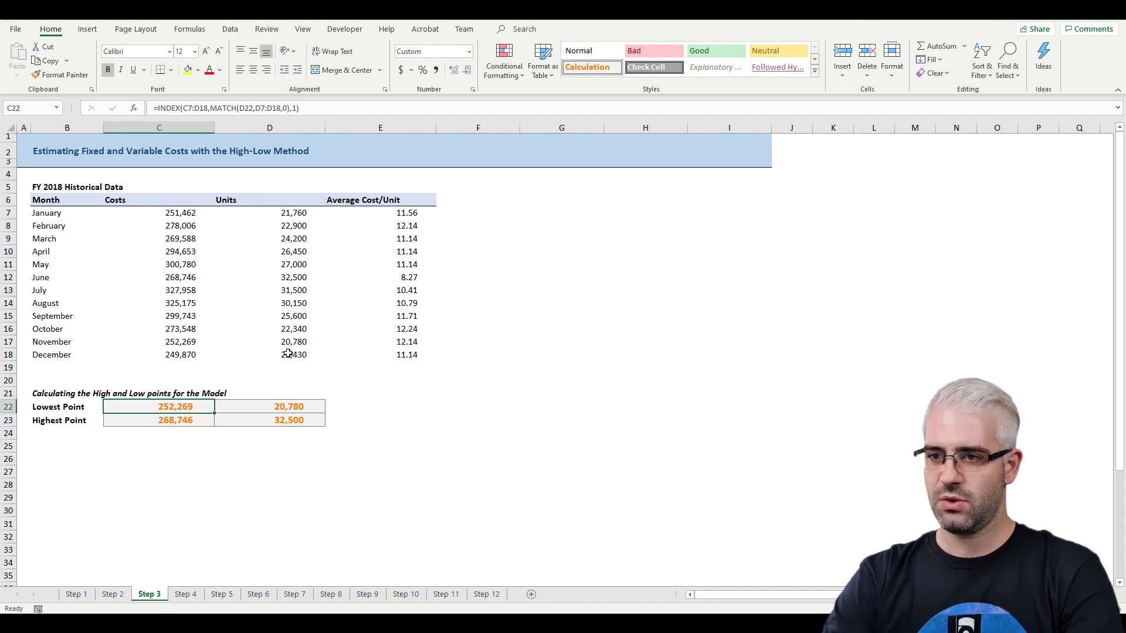
Step: Review and confirm the INDEX/MATCH formula for the lowest-point cost
key("shift+Right")
key("shift+Left")
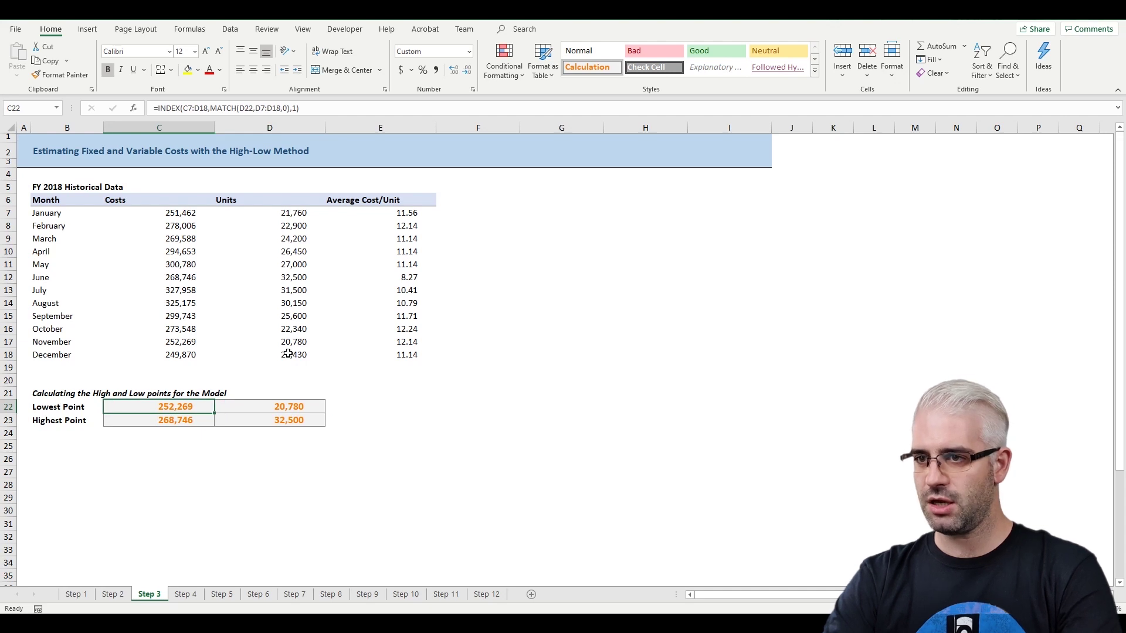
key("shift+Right")
key("Right")
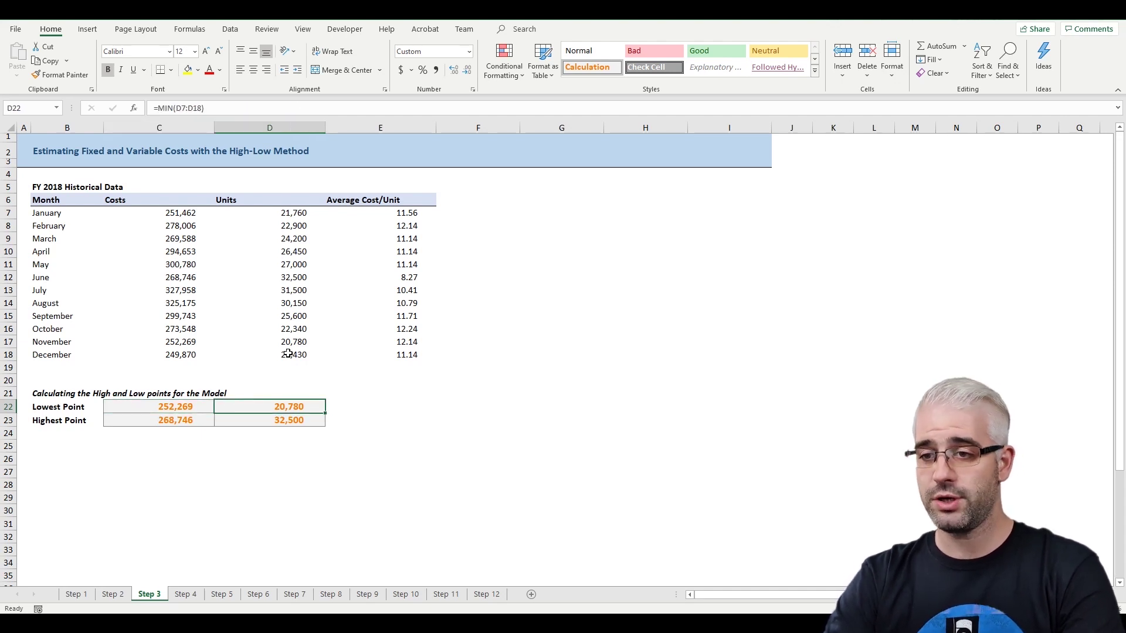
key("Left")
key("F2")
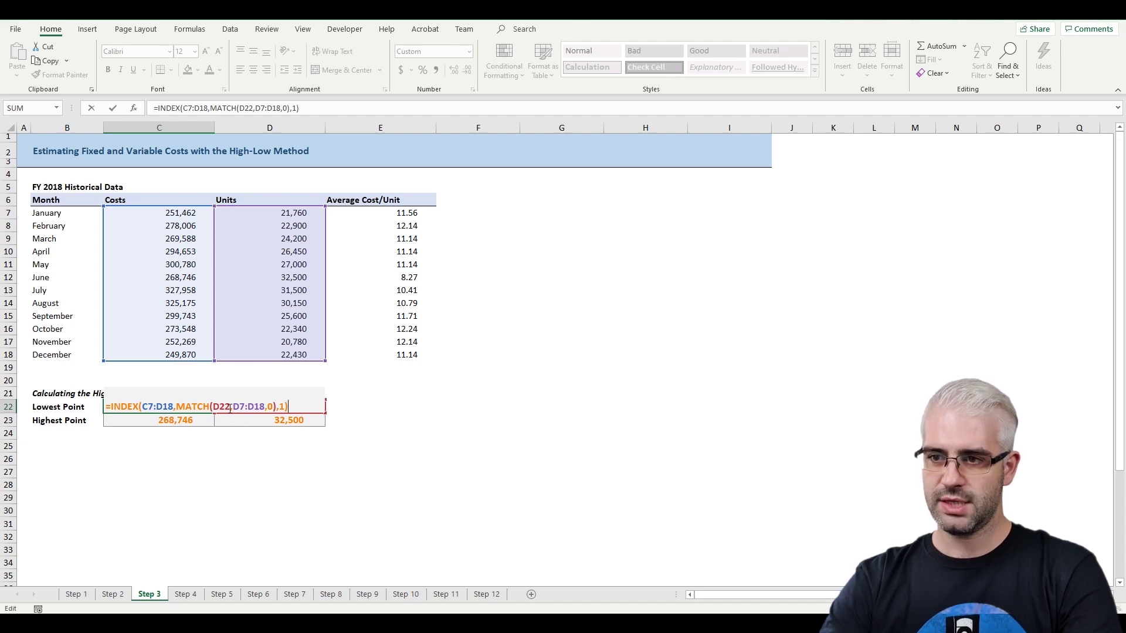
key("Return")
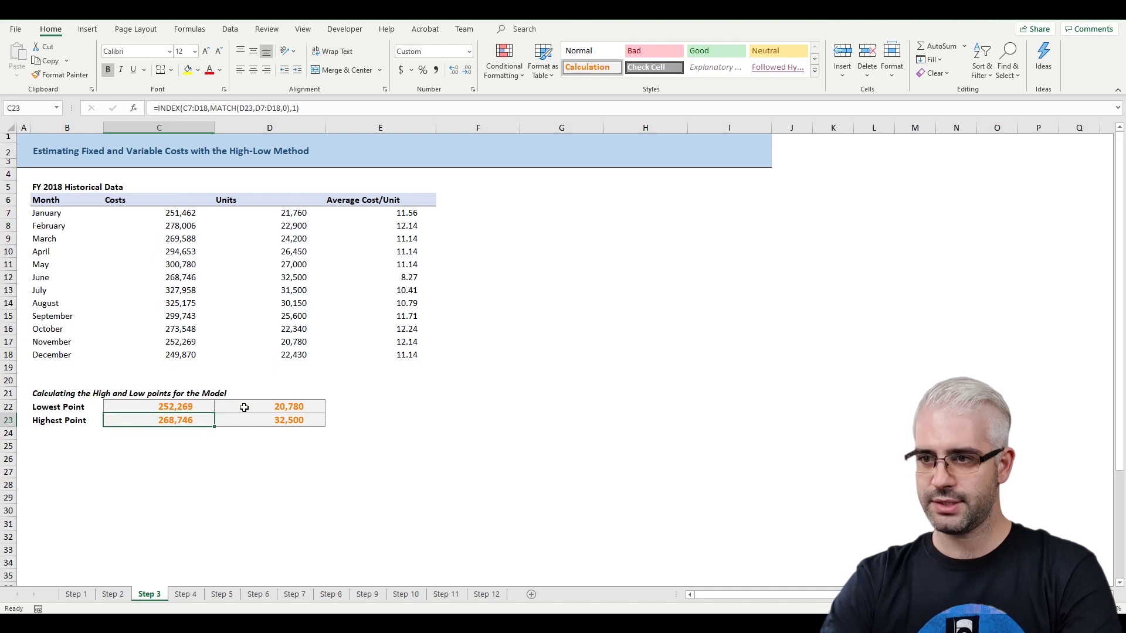
Step: Check the costs-divided-by-units average cost formulas for May, June, July and August
left_click(244, 407)
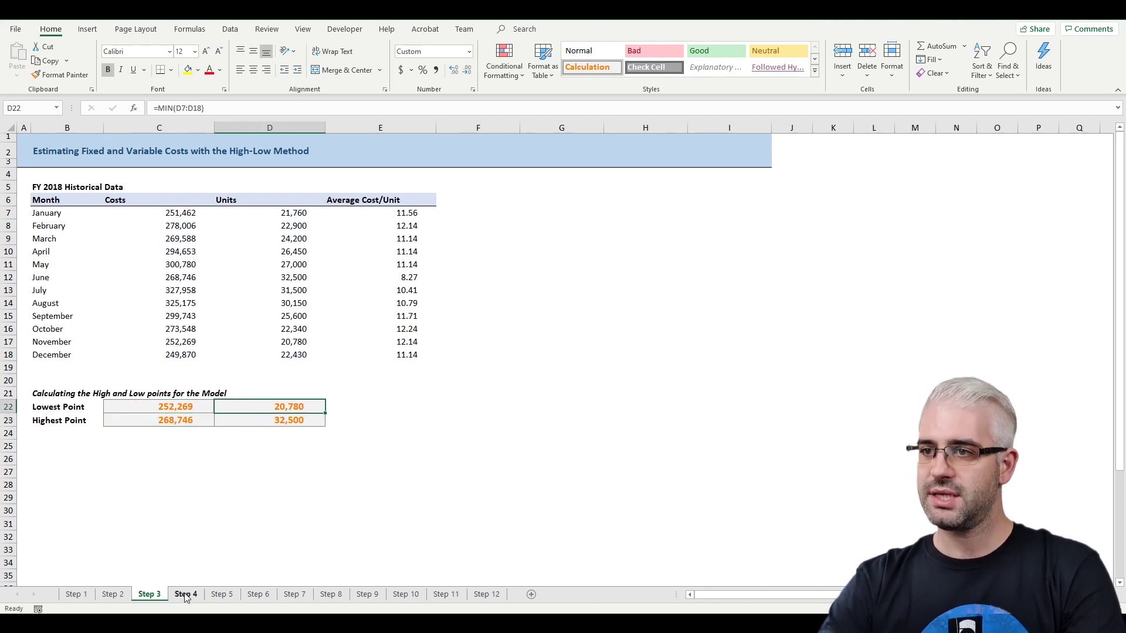
left_click_drag(397, 279, 268, 279)
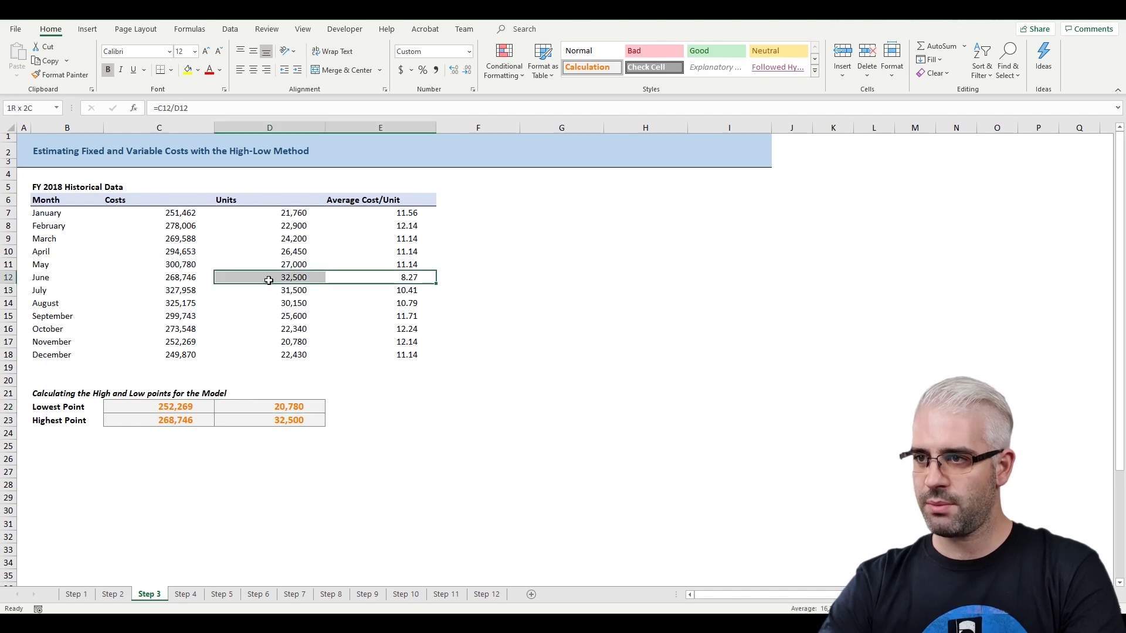
left_click(370, 297)
left_click_drag(370, 296, 369, 292)
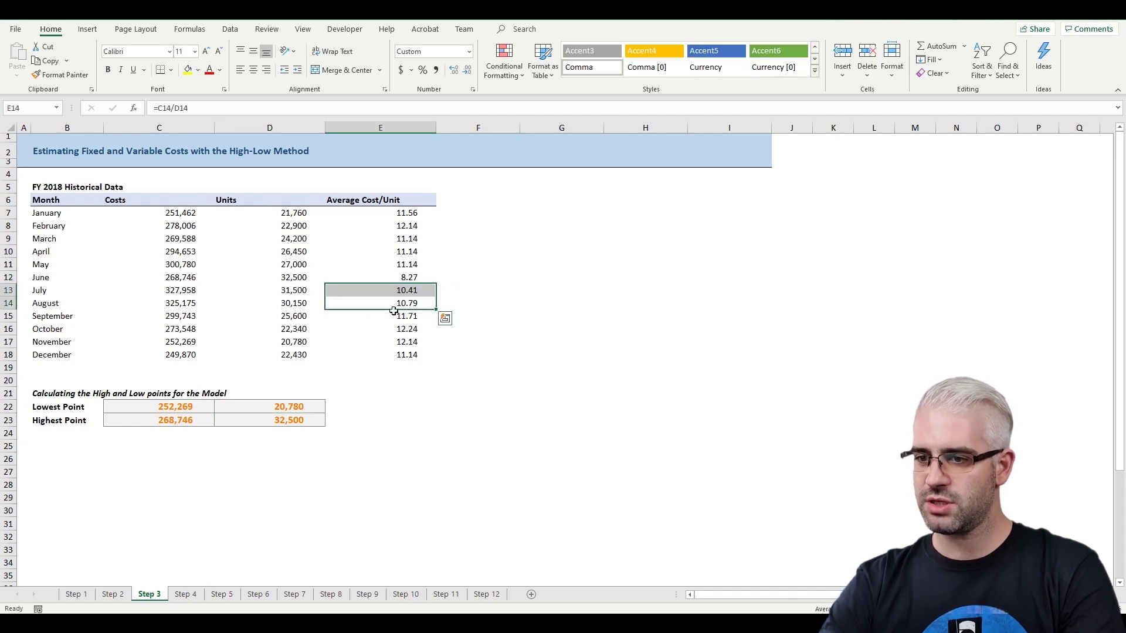
left_click(392, 261)
key("ctrl+Page_Down")
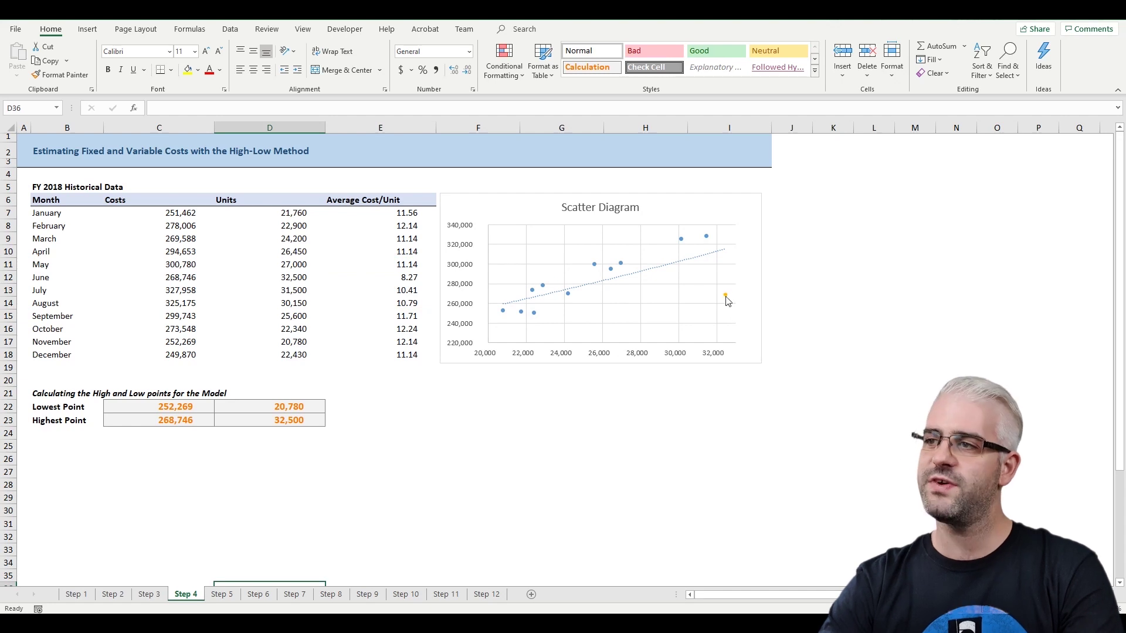
Step: Inspect June's 32,500-unit outlier on Step 4, then review Step 5's Units excluding Outliers column
left_click(300, 278)
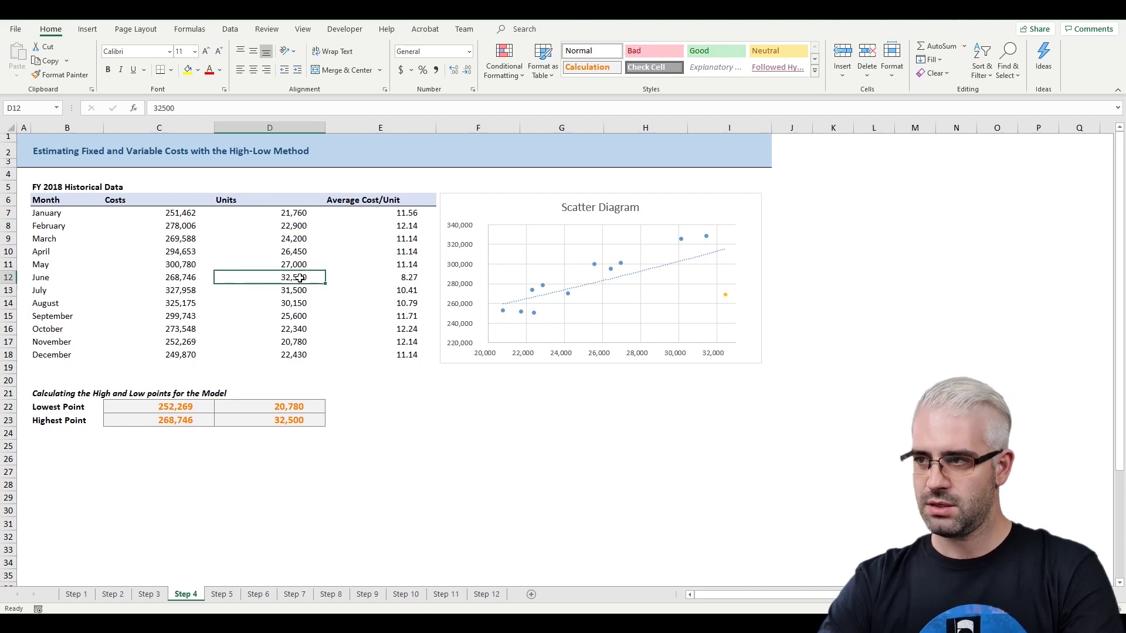
left_click(404, 279)
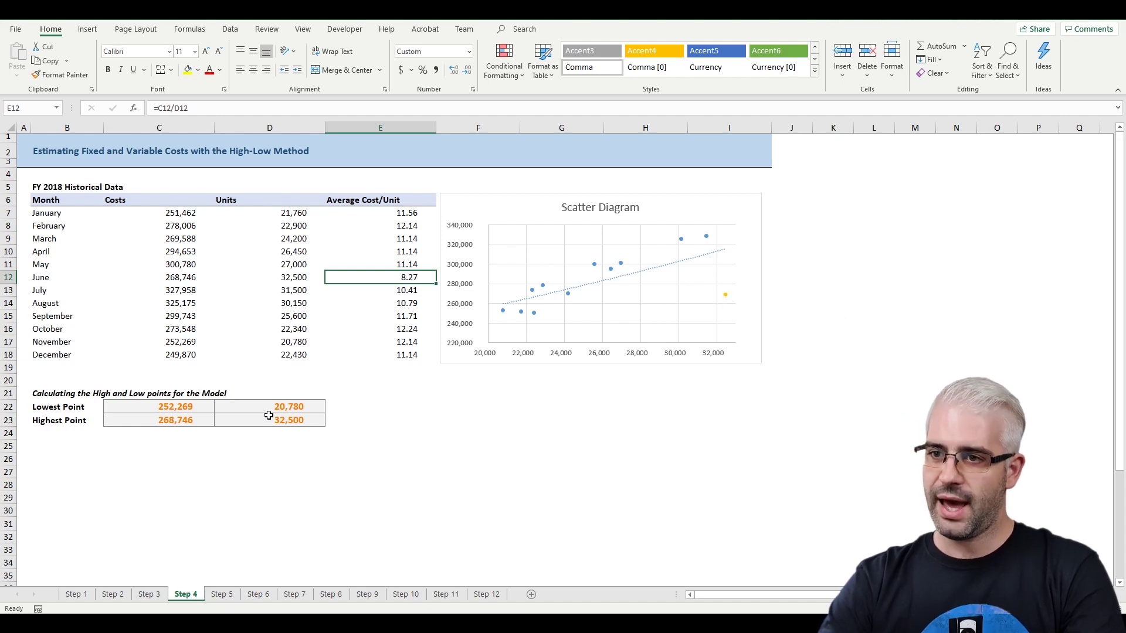
key("ctrl+Page_Down")
left_click_drag(384, 214, 399, 343)
left_click(385, 252)
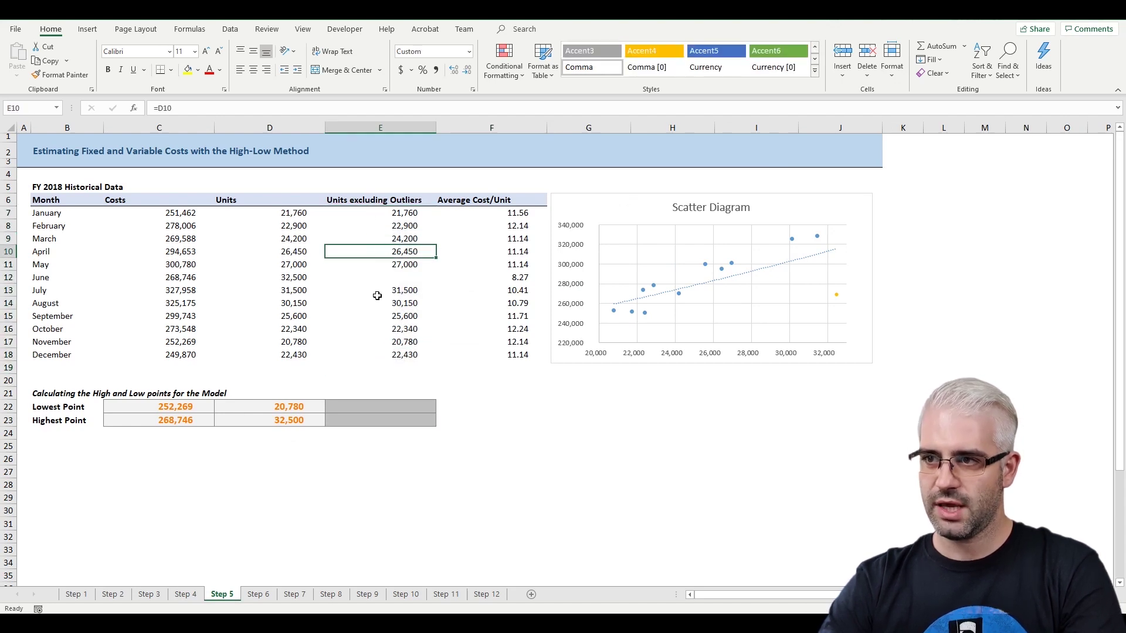
Step: On Step 6, check the MIN formula giving 20,780 lowest units excluding outliers
key("Down")
key("ctrl+Page_Down")
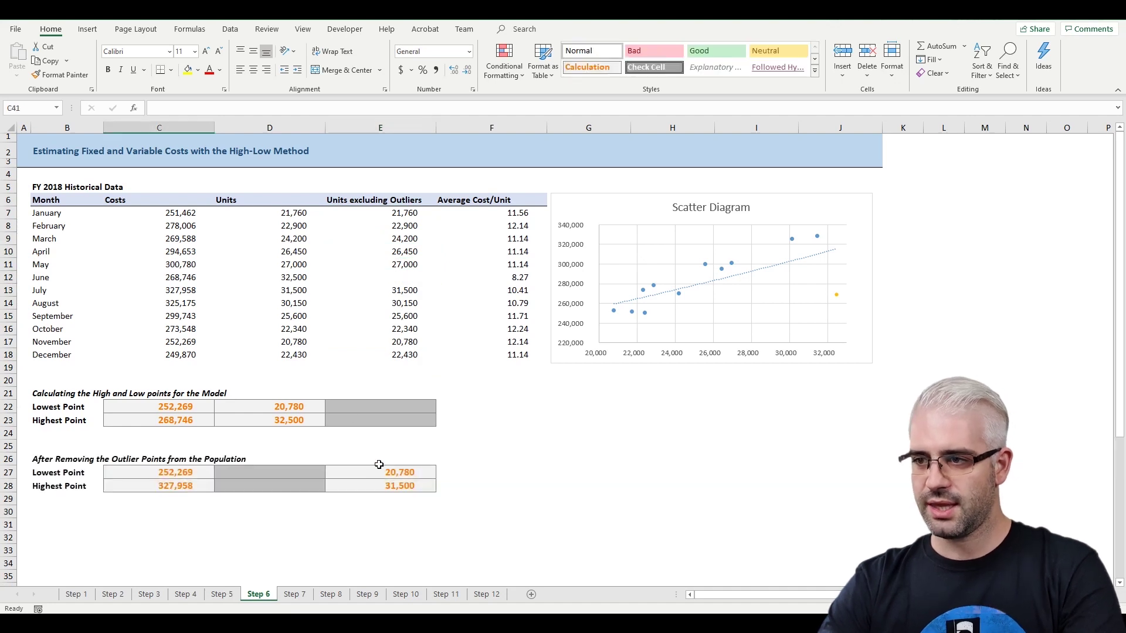
left_click(376, 474)
double_click(376, 474)
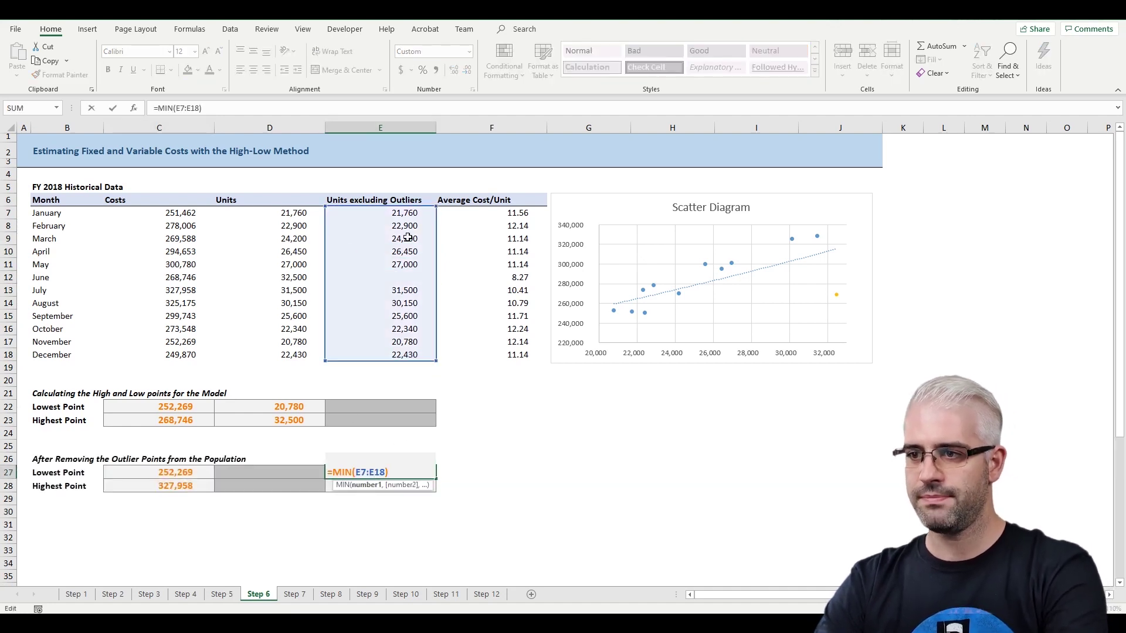
key("Escape")
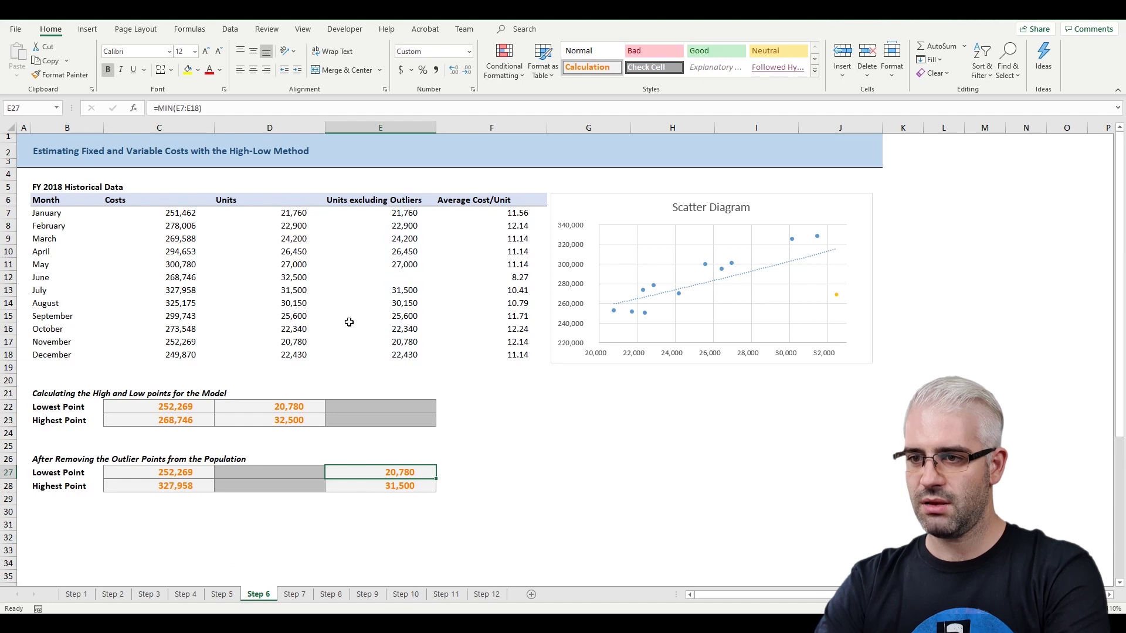
Step: Check the INDEX/MATCH cost lookups for the low and high points (252,269 and 327,958)
left_click(179, 475)
double_click(180, 475)
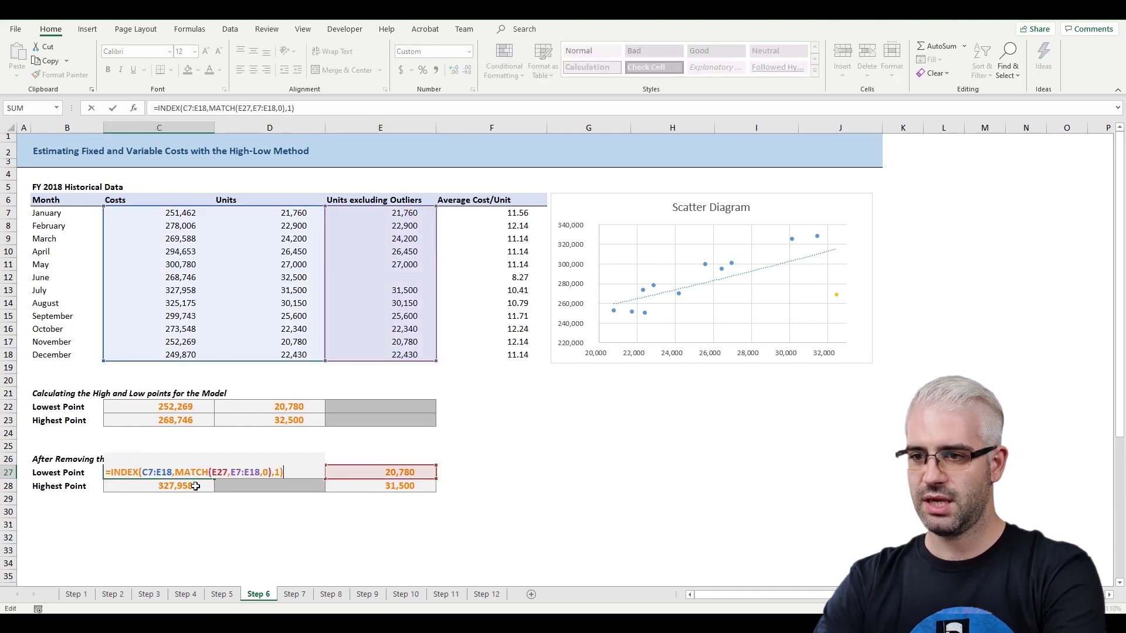
key("Escape")
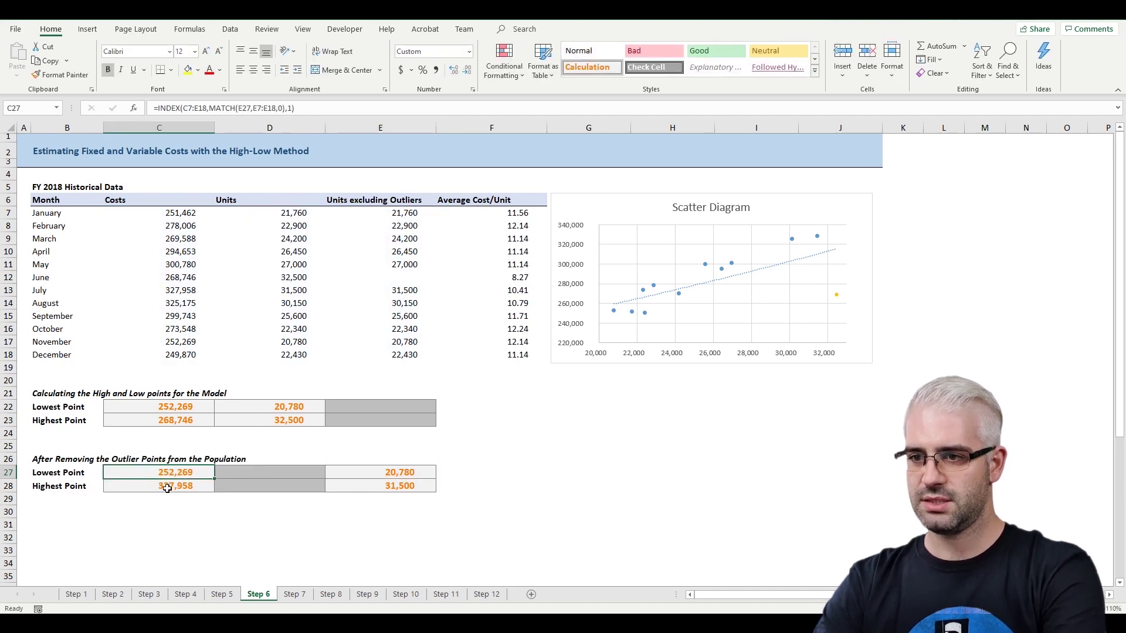
left_click(167, 487)
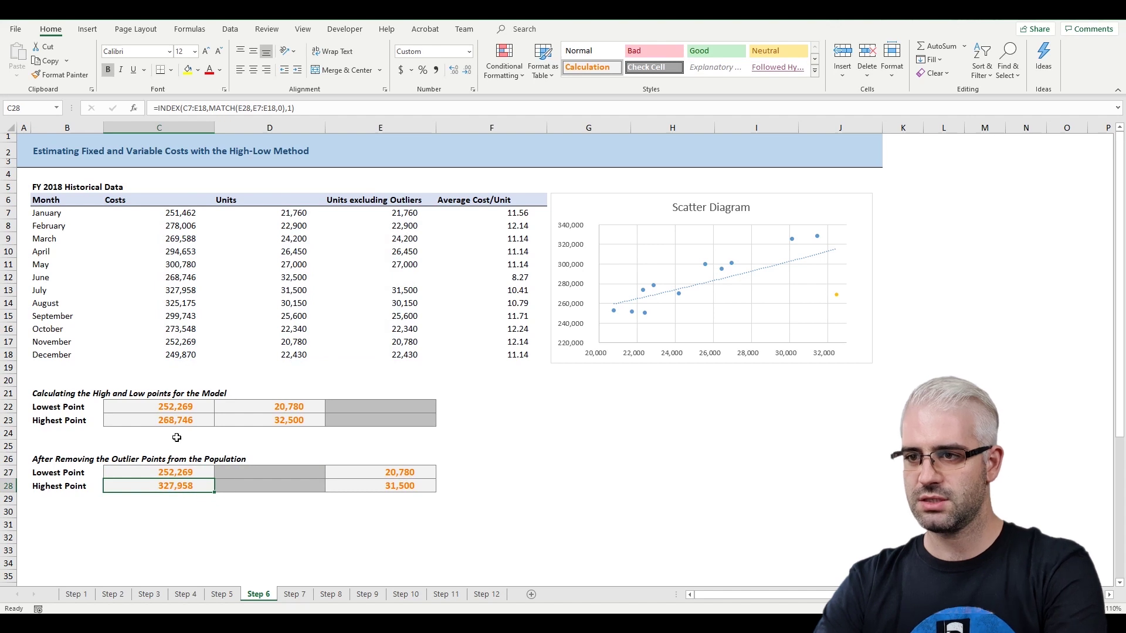
left_click(293, 594)
Step: Enter =(C33-C34)/(C35-C36) for variable cost per unit, giving 7.06
left_click(170, 492)
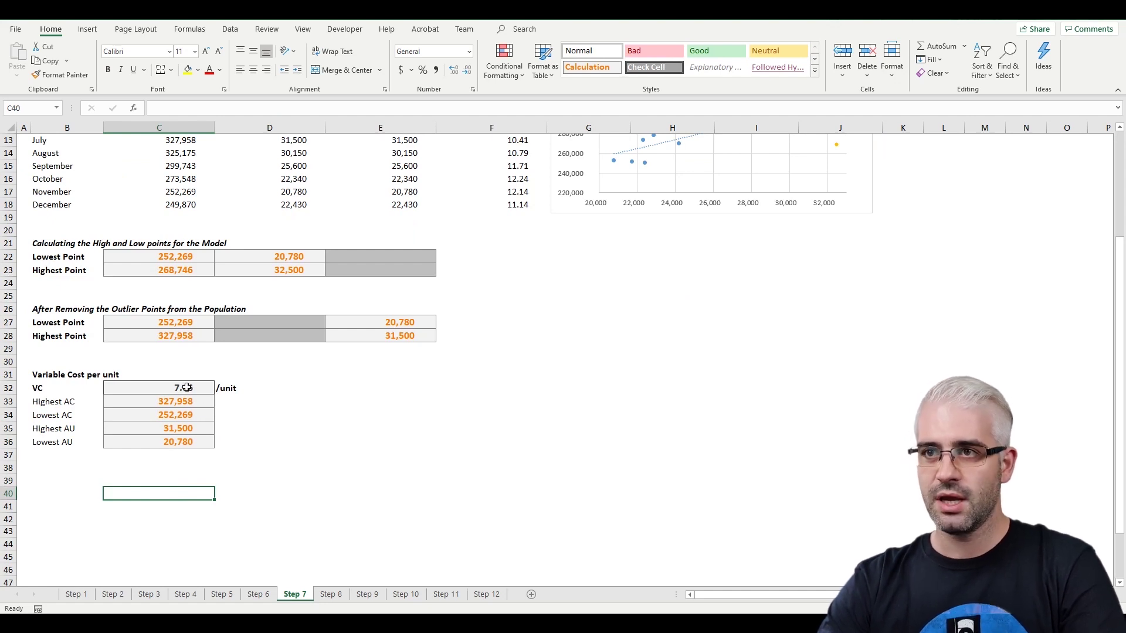
double_click(187, 388)
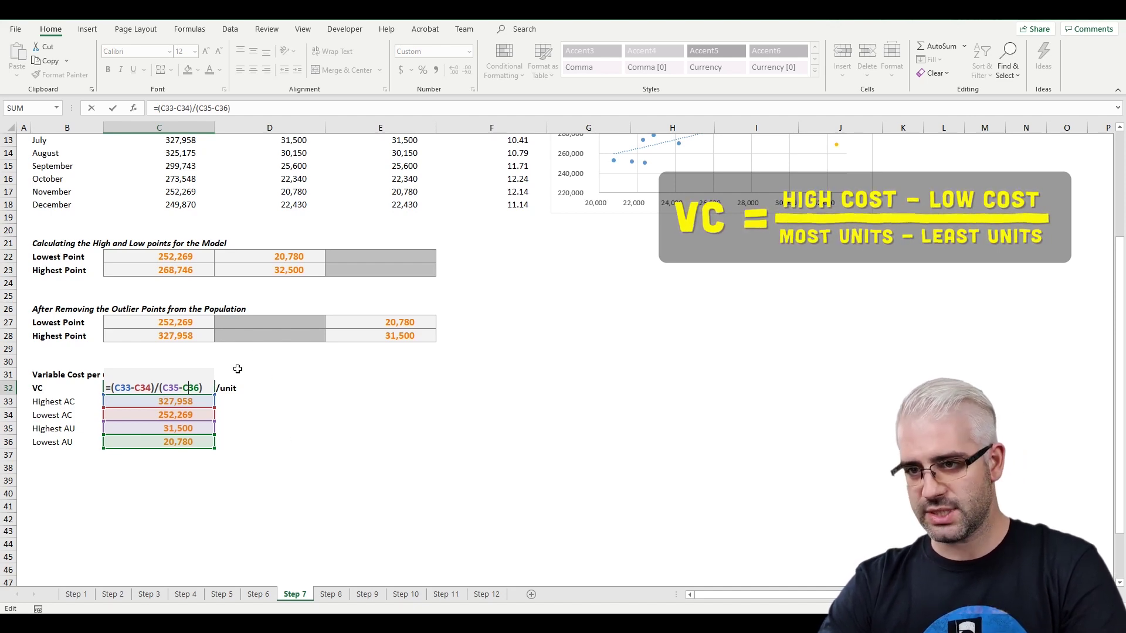
key("ctrl+Return")
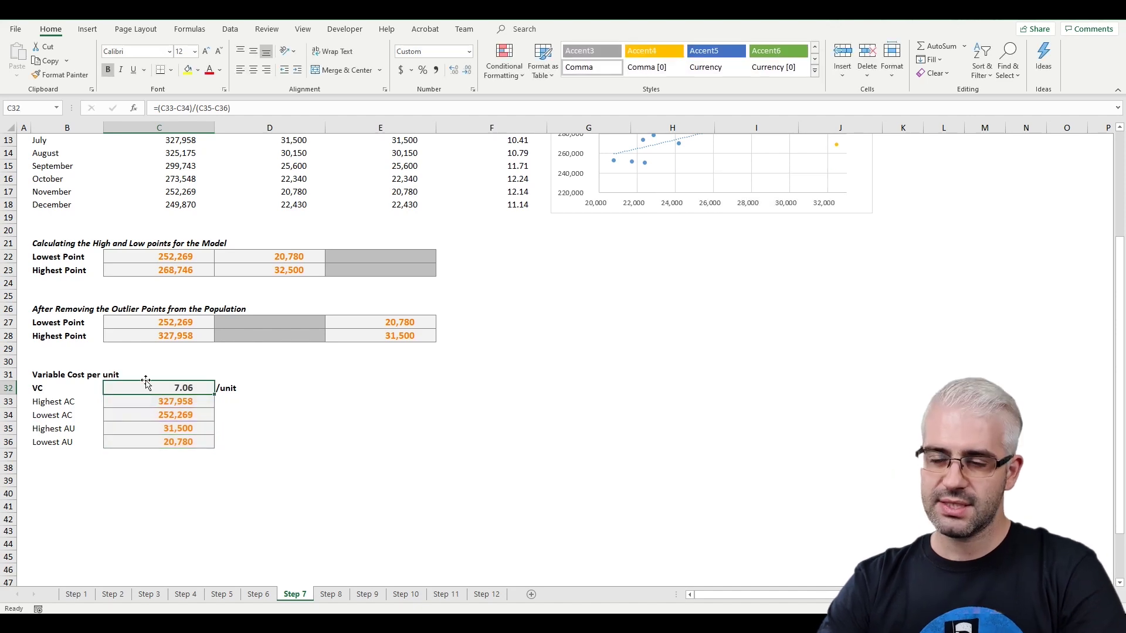
Step: On Step 8, enter fixed costs =C33-(C35*C32) and =C34-(C36*C32), both giving 105,552
left_click(332, 594)
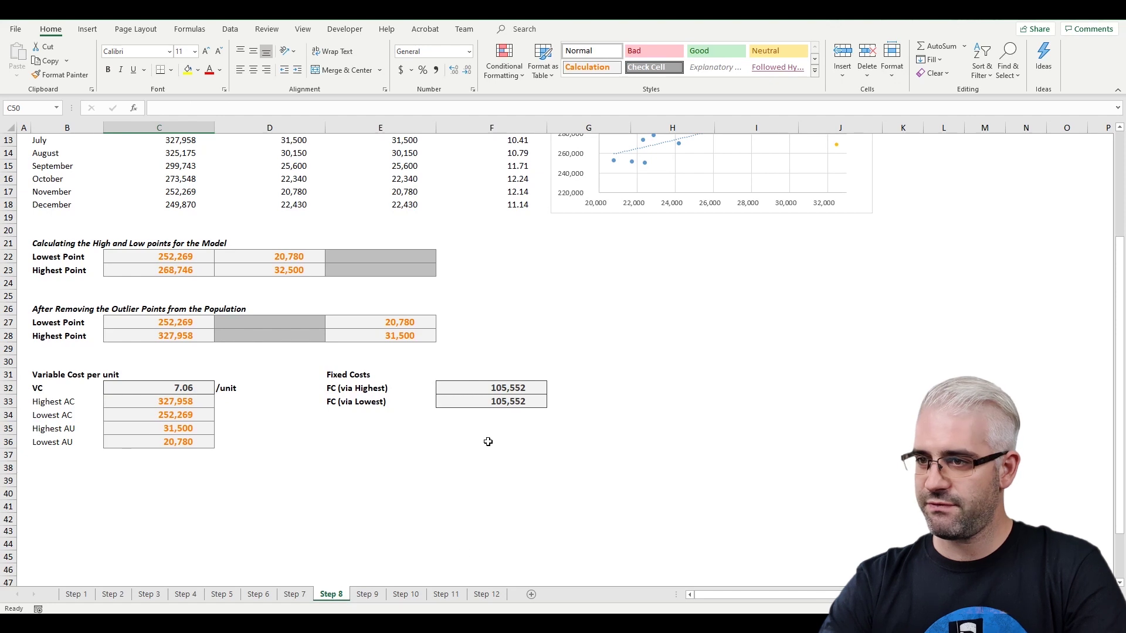
left_click(480, 390)
double_click(495, 387)
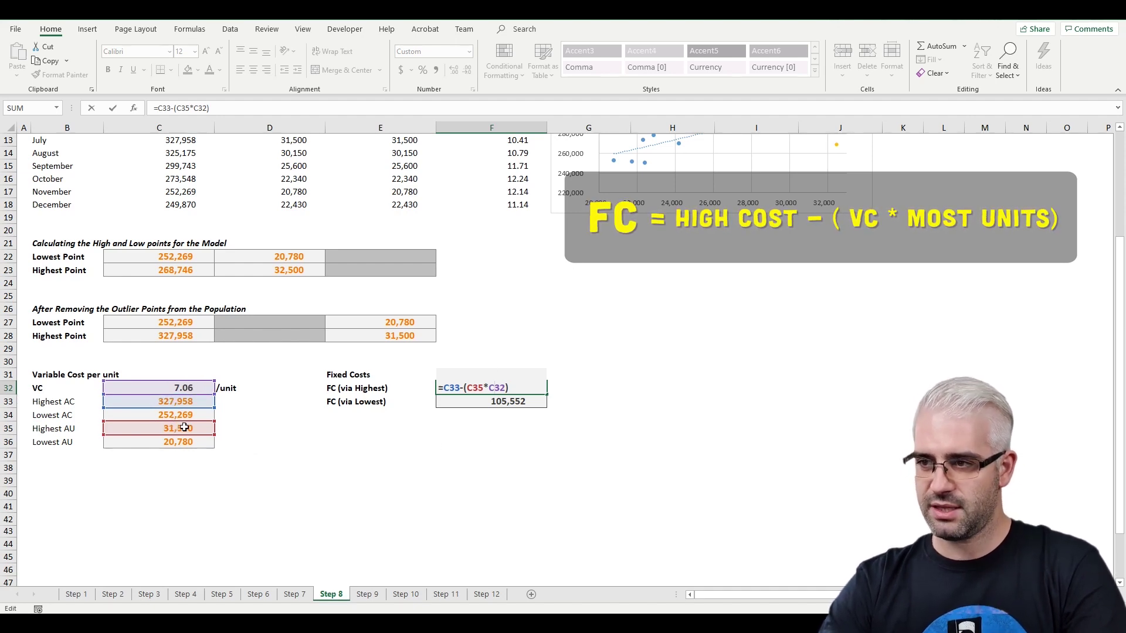
key("Return")
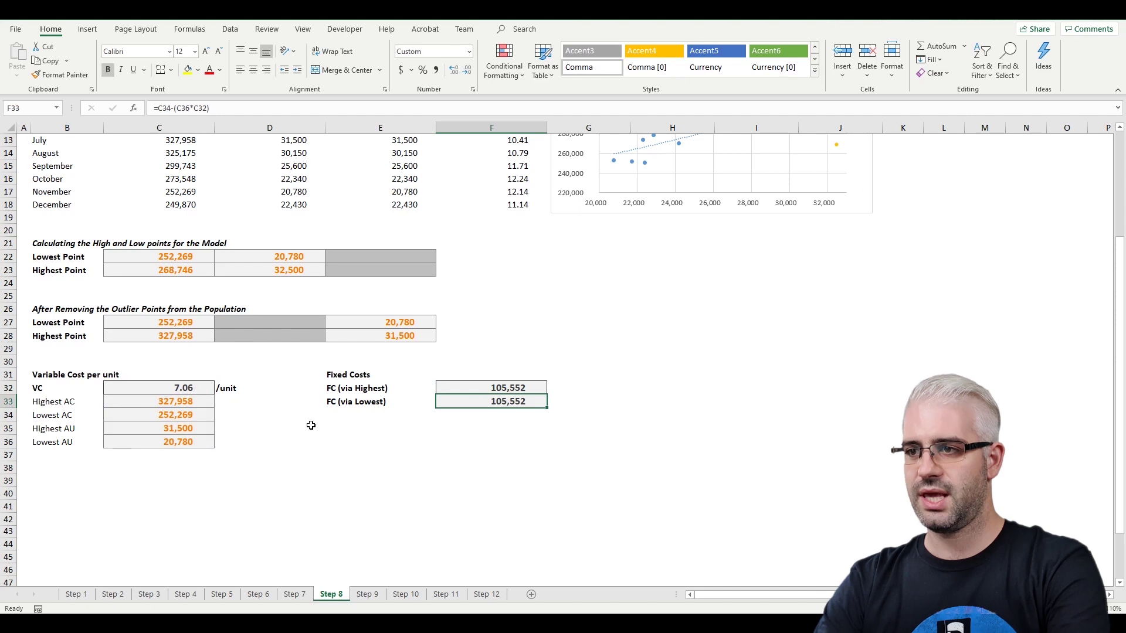
double_click(524, 405)
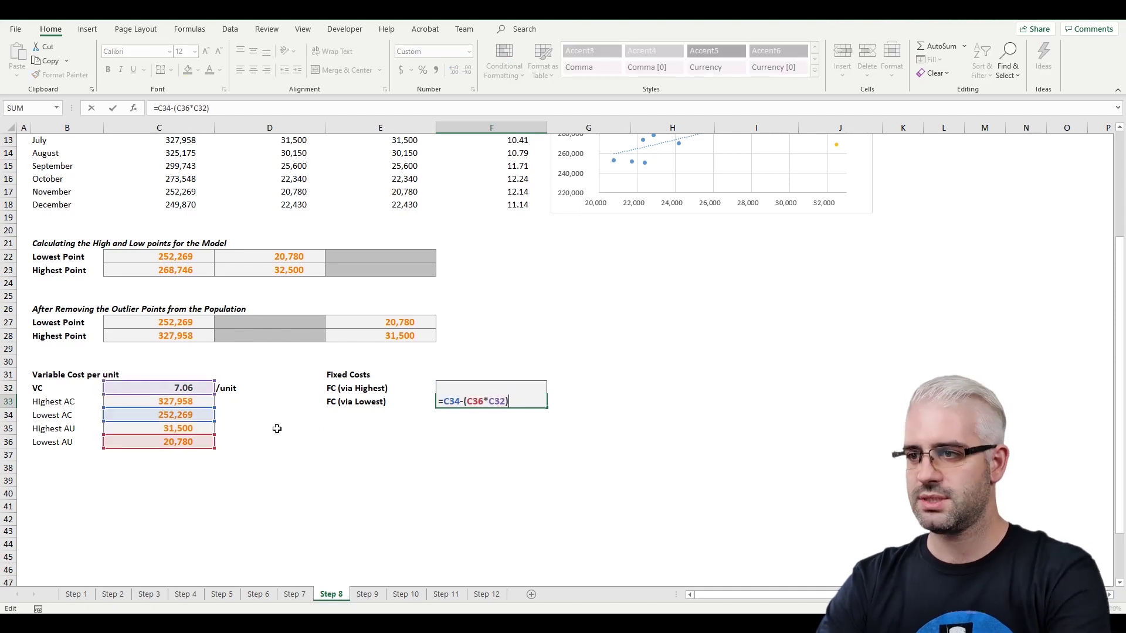
key("ctrl+Return")
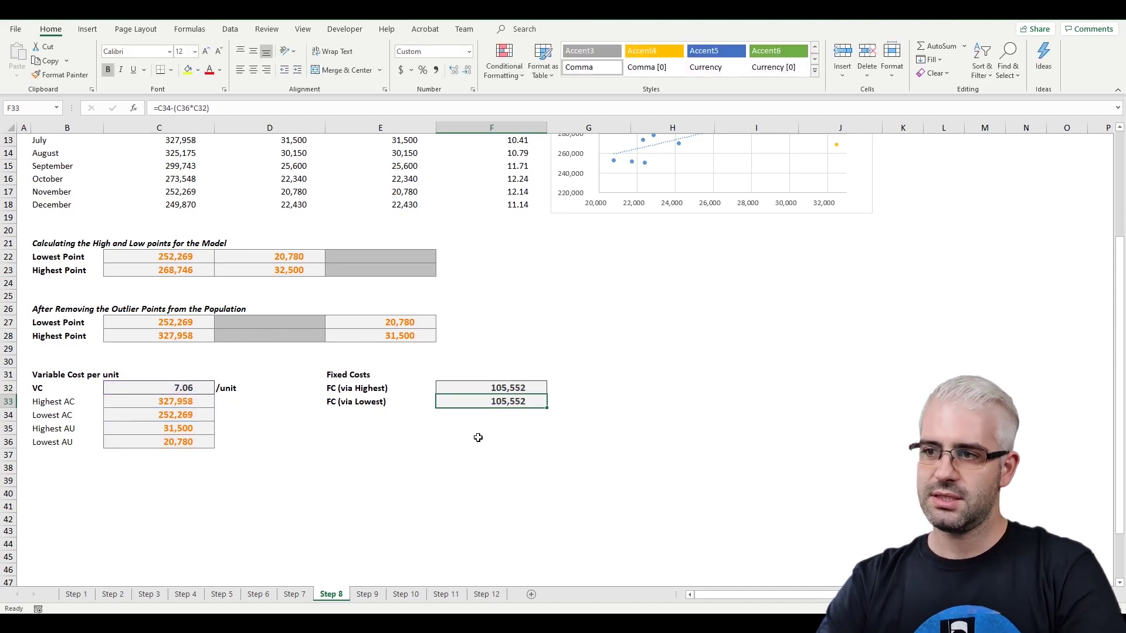
left_click(495, 388)
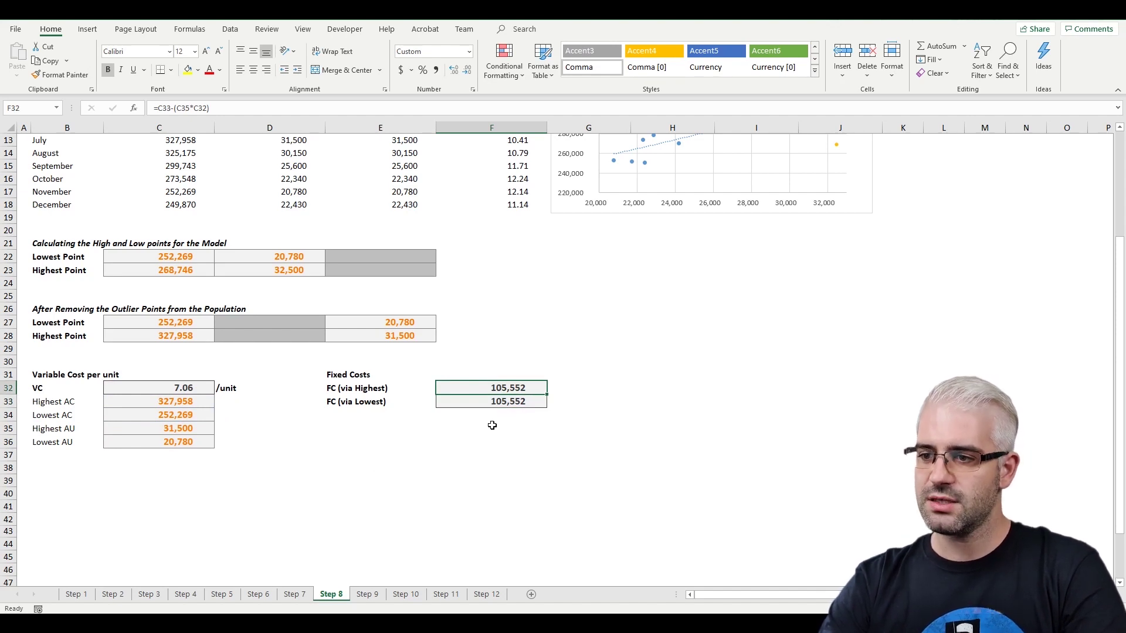
Step: Inspect the CONCATENATE cost model formula on the Step 9 sheet
left_click(368, 594)
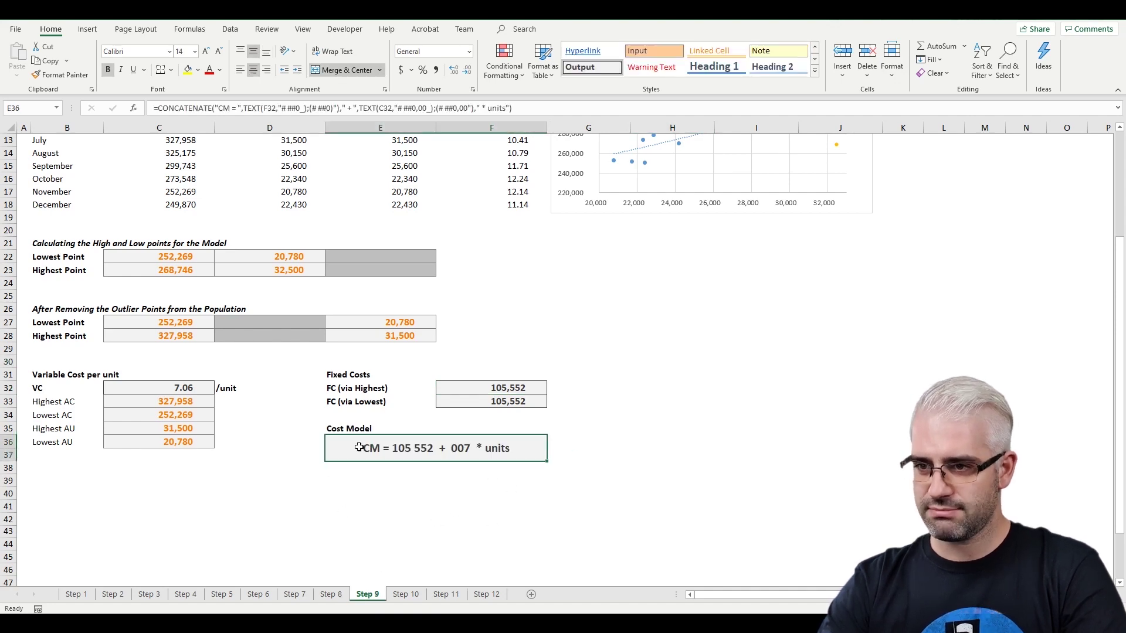
double_click(359, 446)
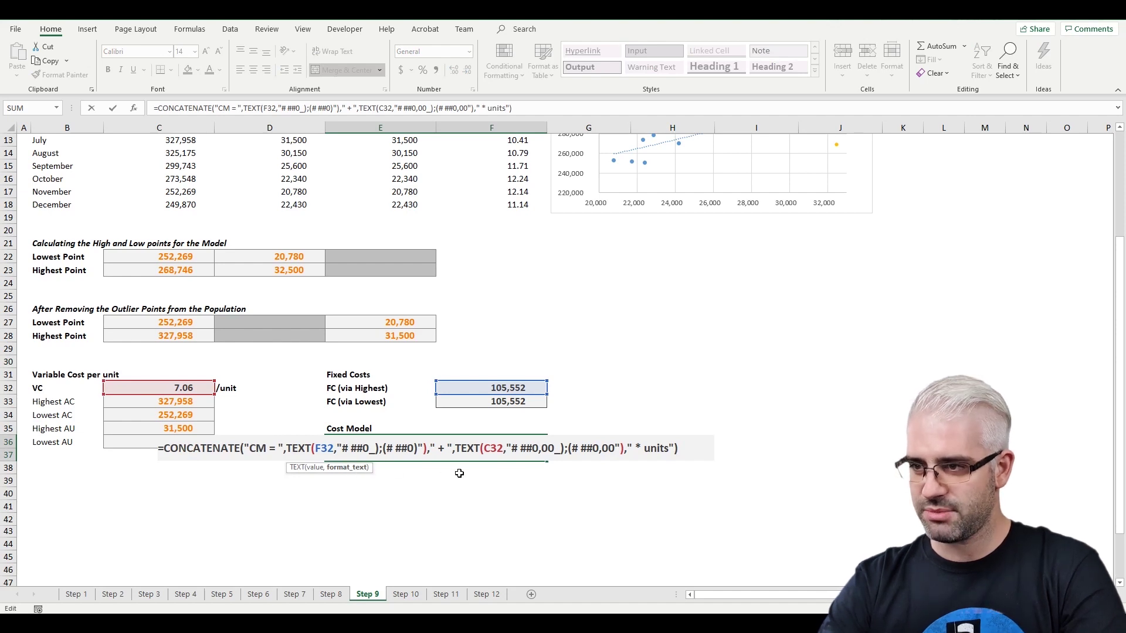
left_click(318, 457)
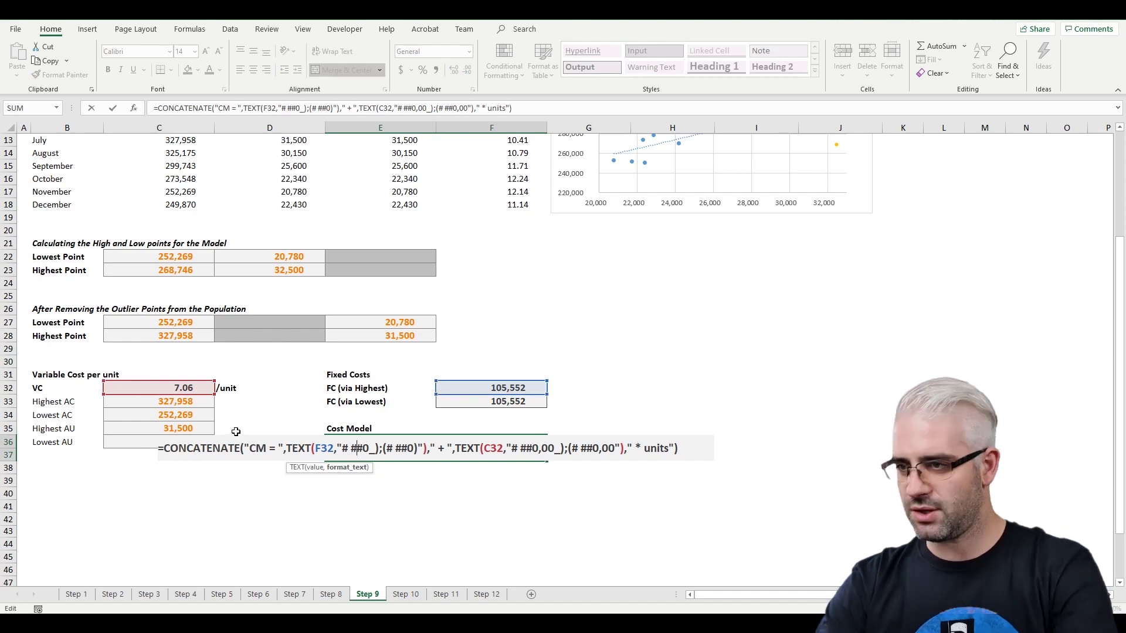
key("Escape")
Step: Change C32's TEXT format commas to periods so it reads "CM = 105 552 + 7.06 * units"
double_click(456, 453)
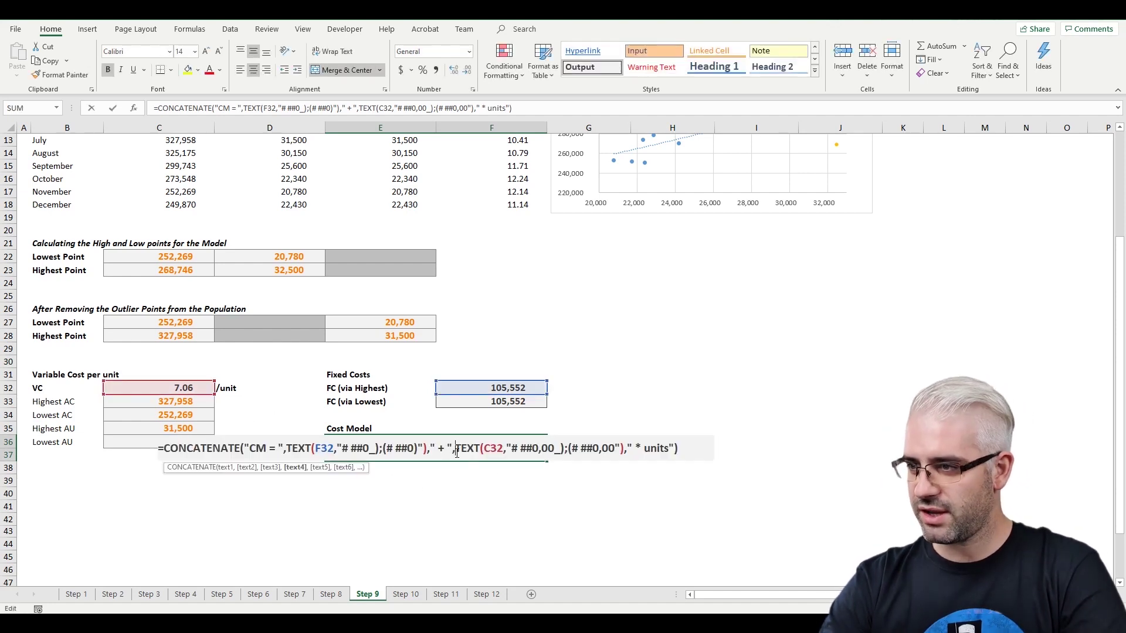
left_click(544, 455)
key("BackSpace")
type(".")
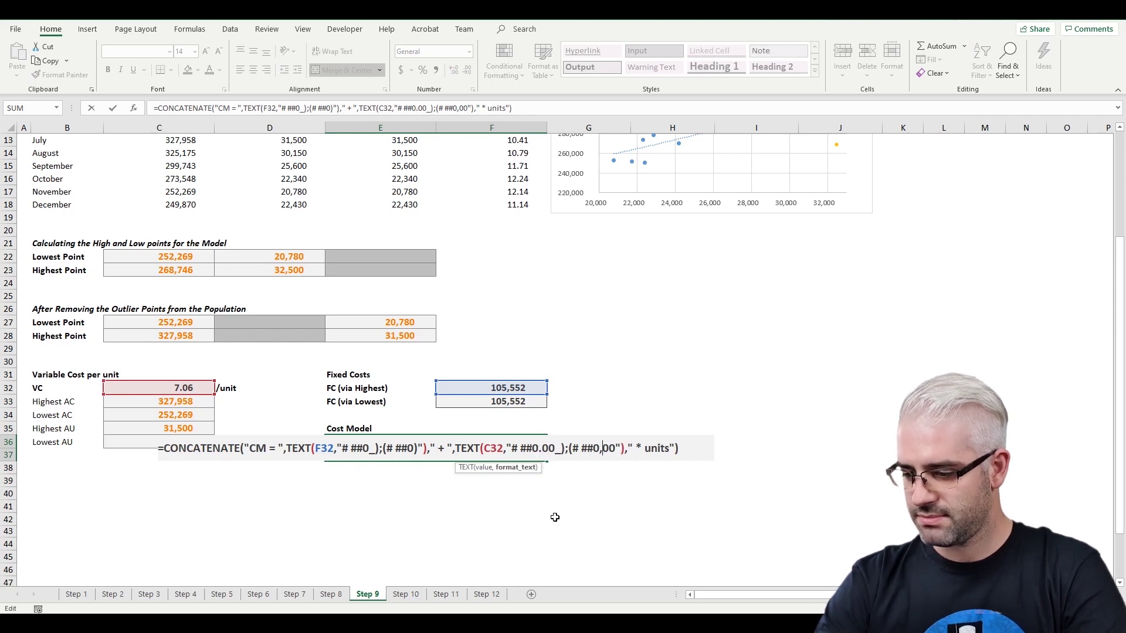
key("BackSpace")
type(".")
key("Return")
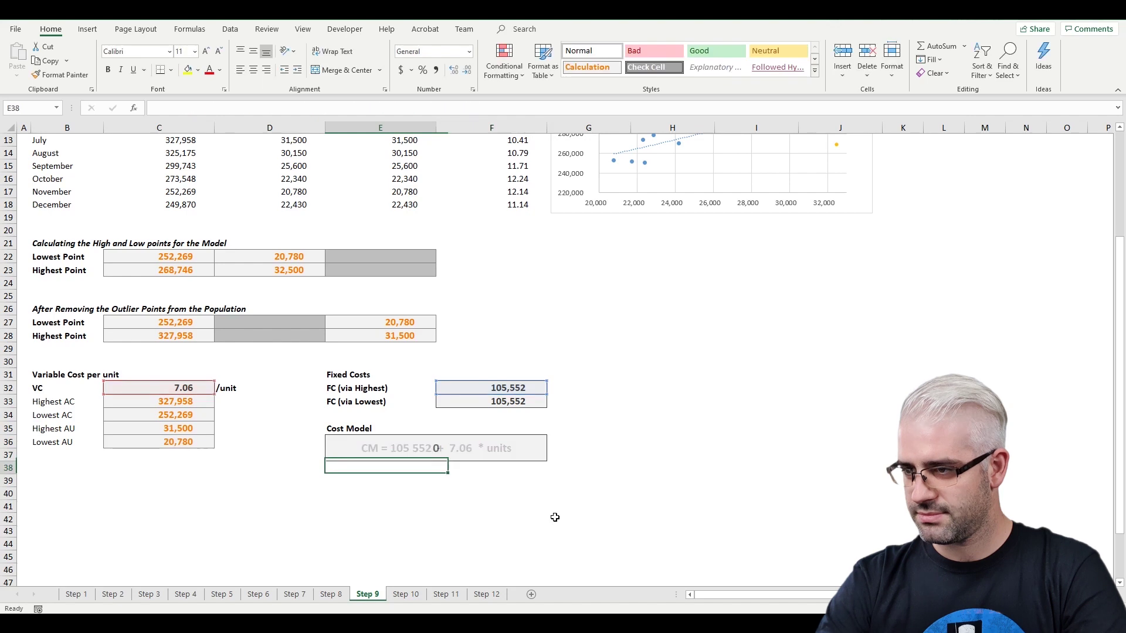
left_click(391, 456)
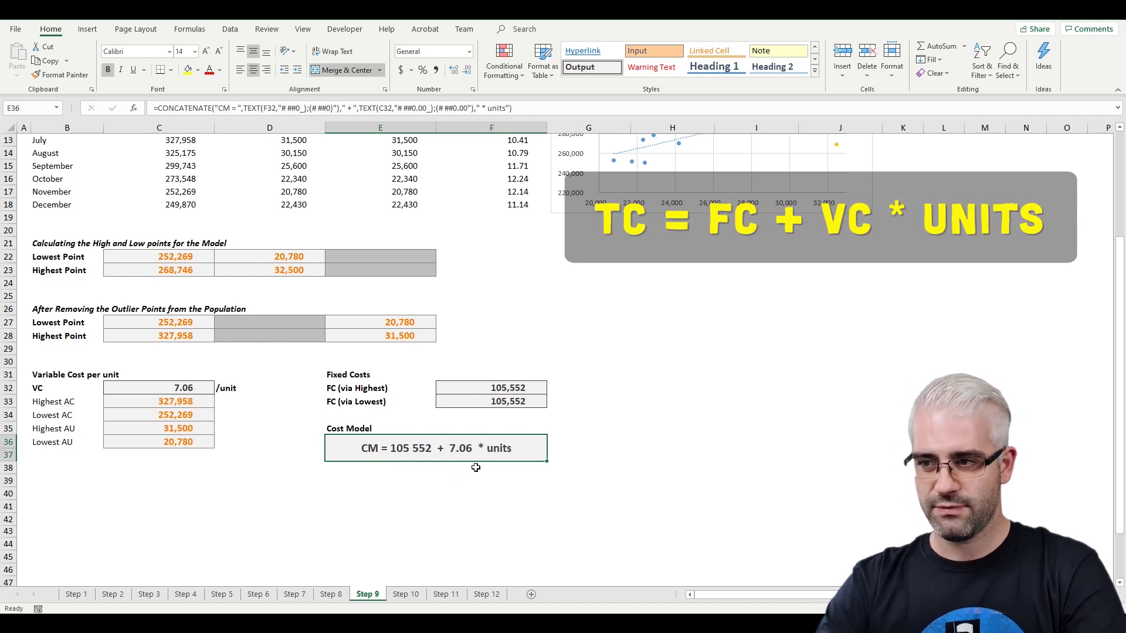
Step: On Step 10, inspect the forecast formulas in C42, F41 and E41 without changing them
left_click(406, 594)
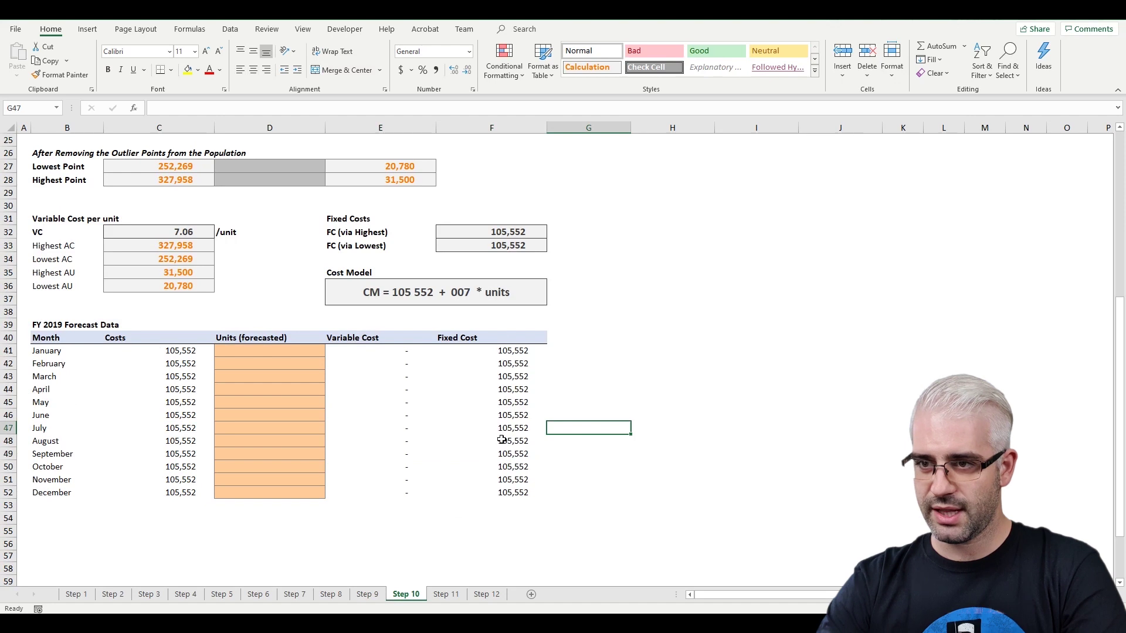
left_click(181, 362)
key("F2")
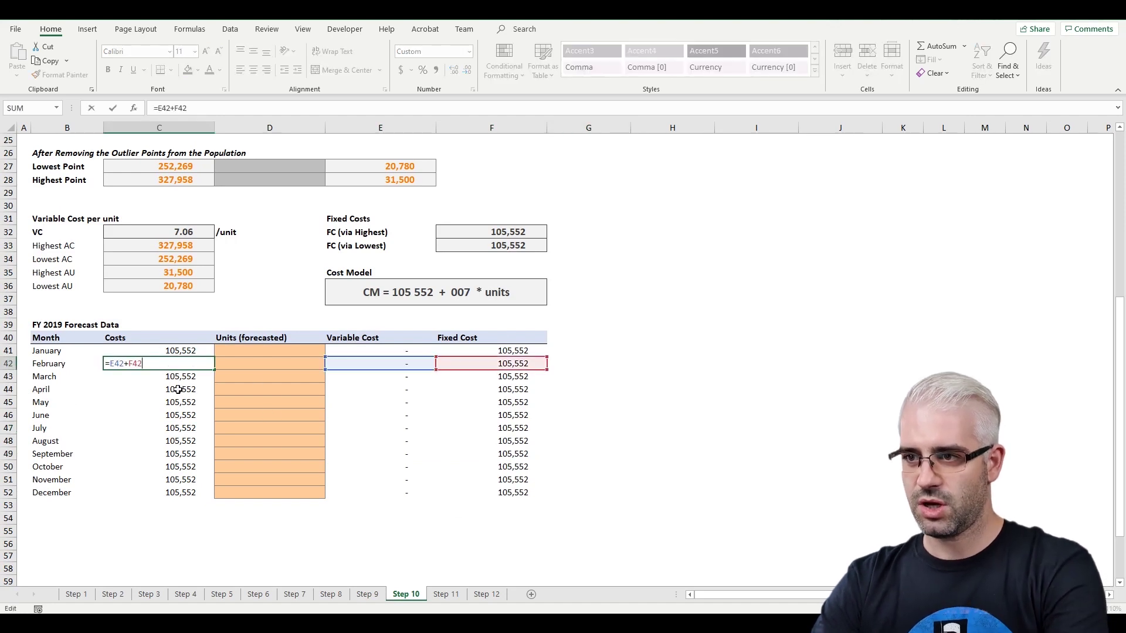
key("Escape")
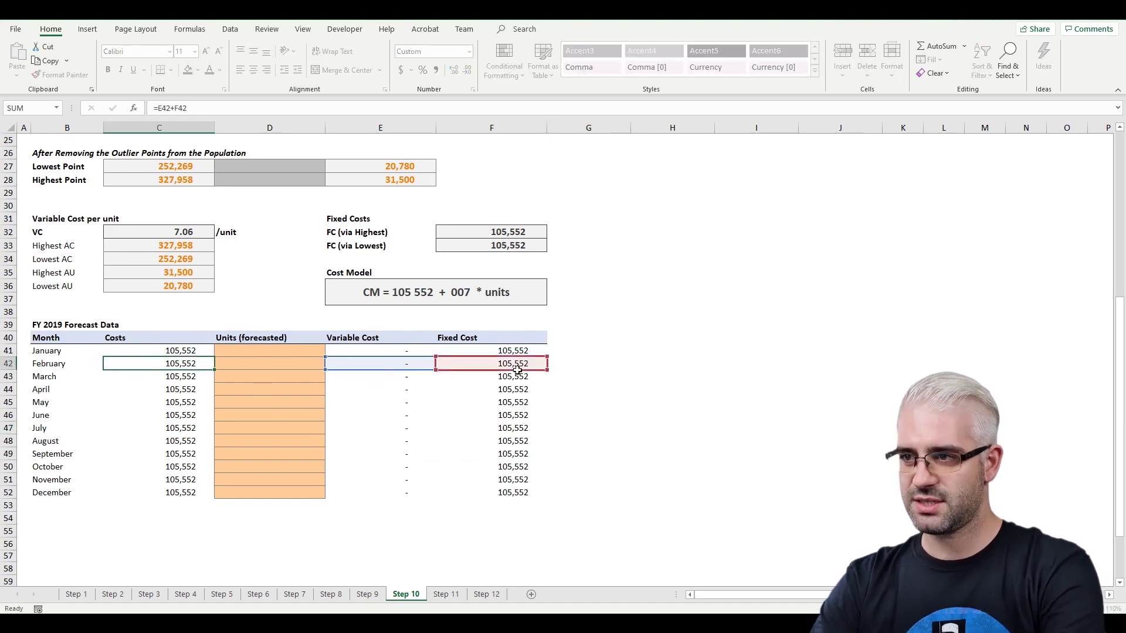
double_click(515, 351)
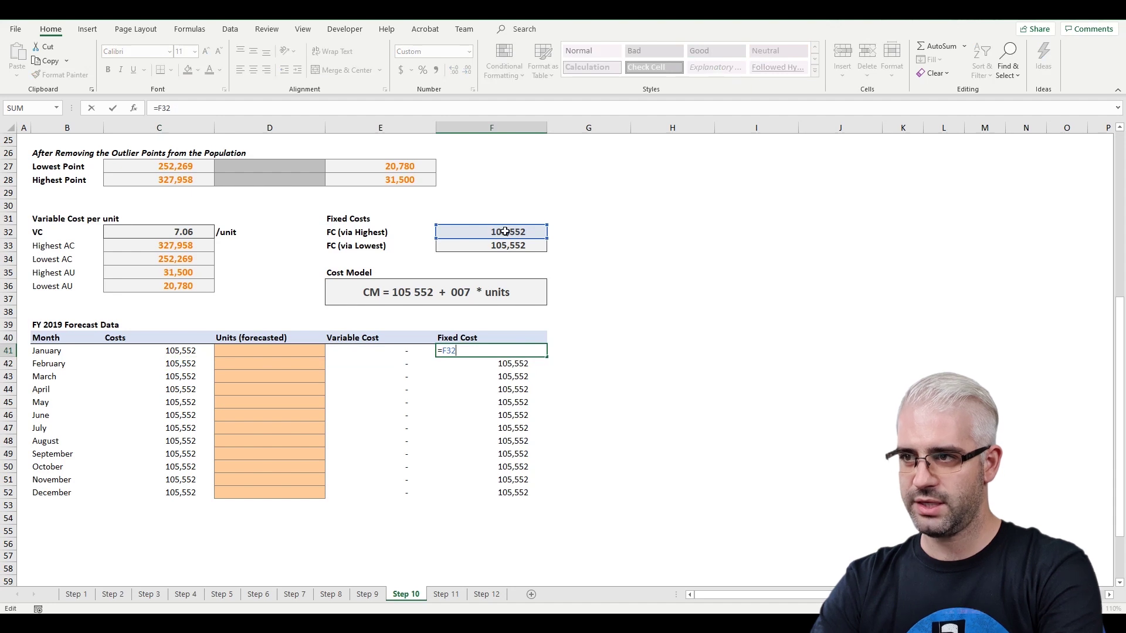
key("Escape")
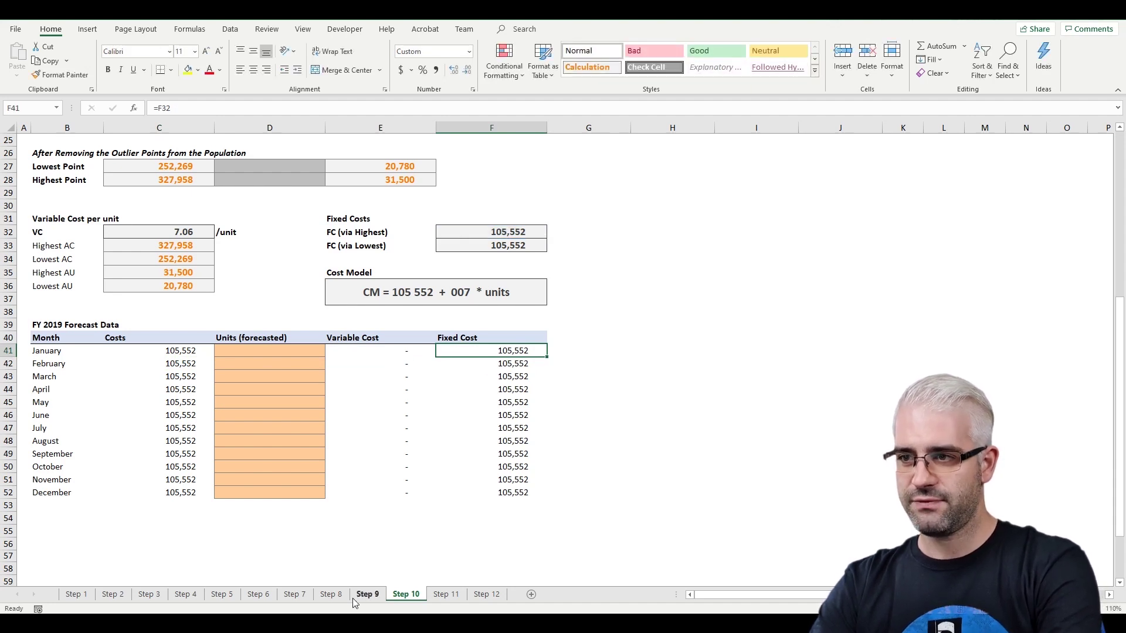
double_click(388, 352)
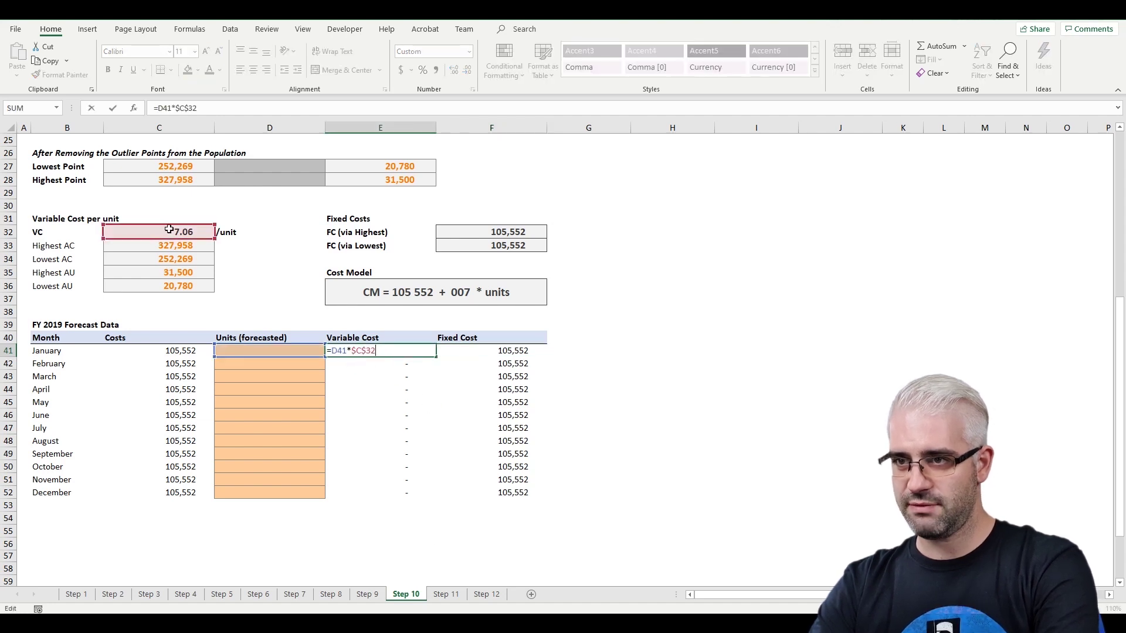
key("Escape")
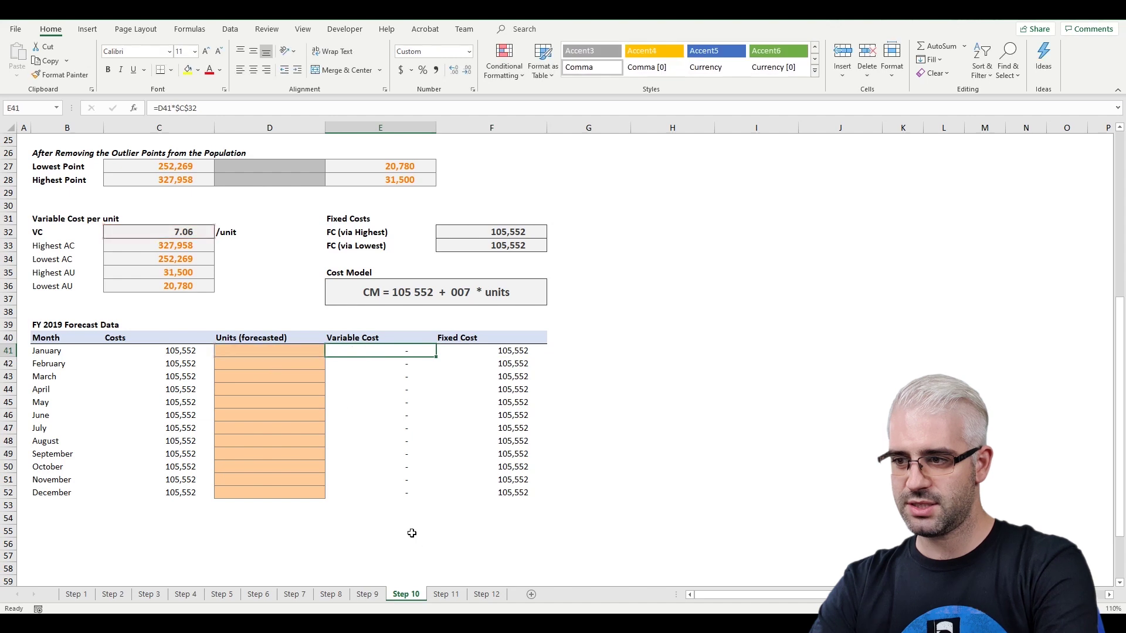
left_click(455, 598)
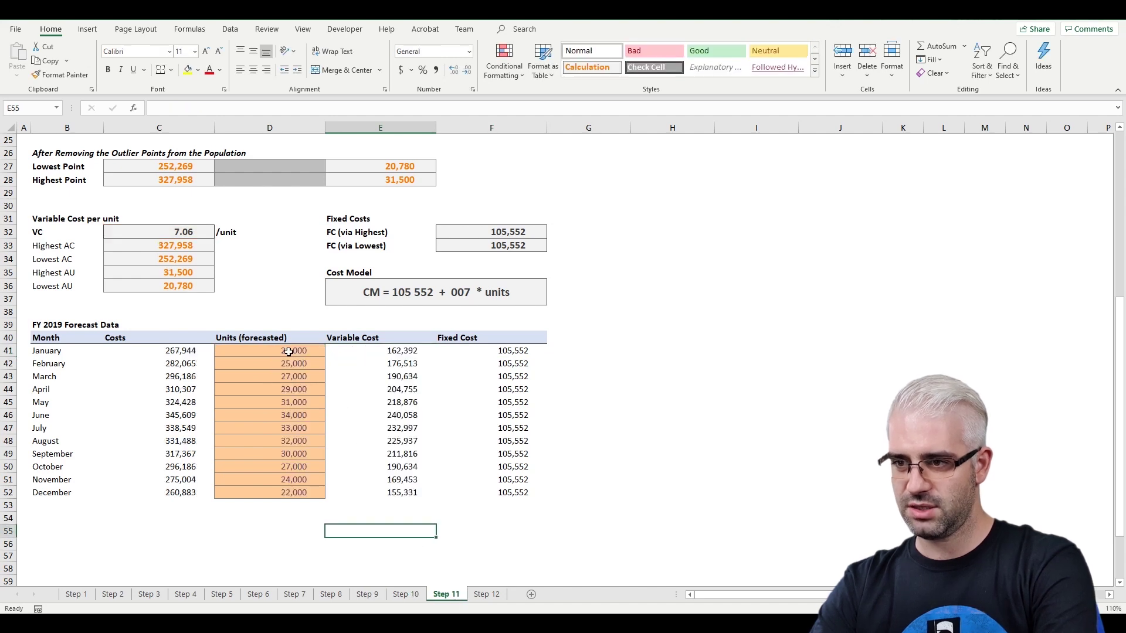
Step: Check Step 11's monthly cost formulas, then review Step 12's data and FY 2018 vs FY 2019 chart
left_click(148, 347)
key("Down")
key("Down")
key("Down")
key("Down")
key("Down")
key("Down")
key("Down")
key("Down")
key("Down")
key("Down")
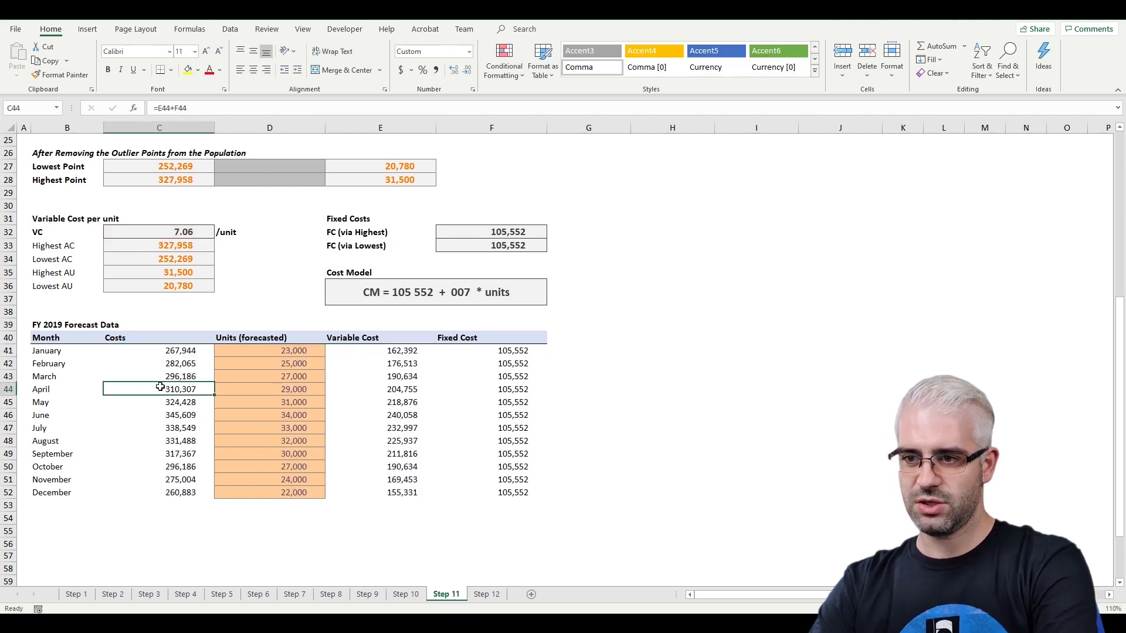
left_click(486, 594)
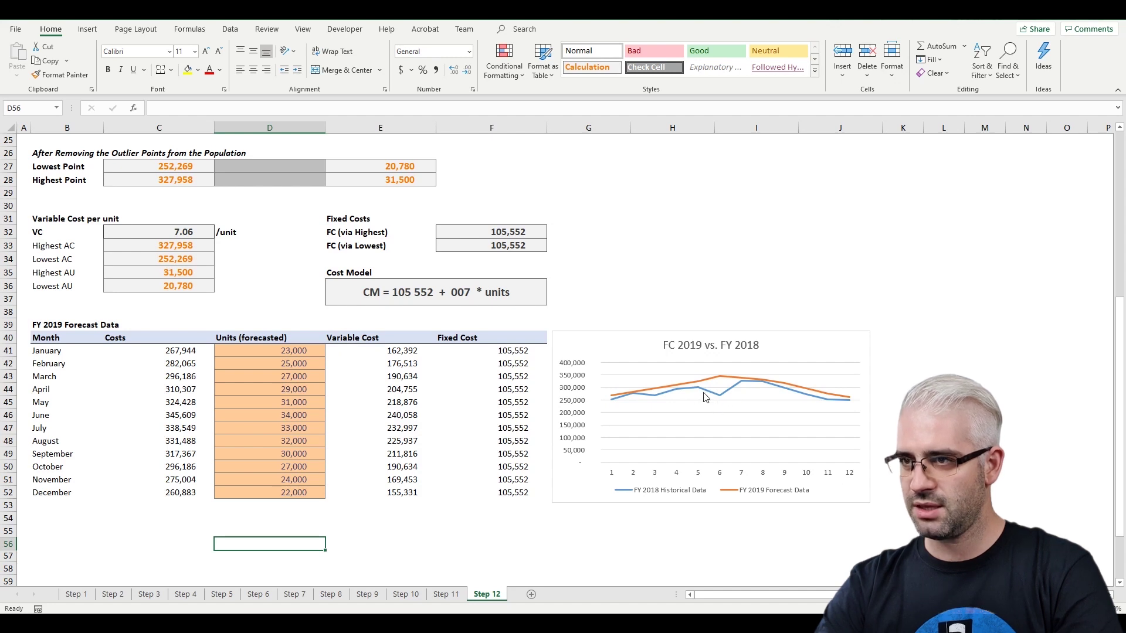
scroll(632, 399, "up", 8)
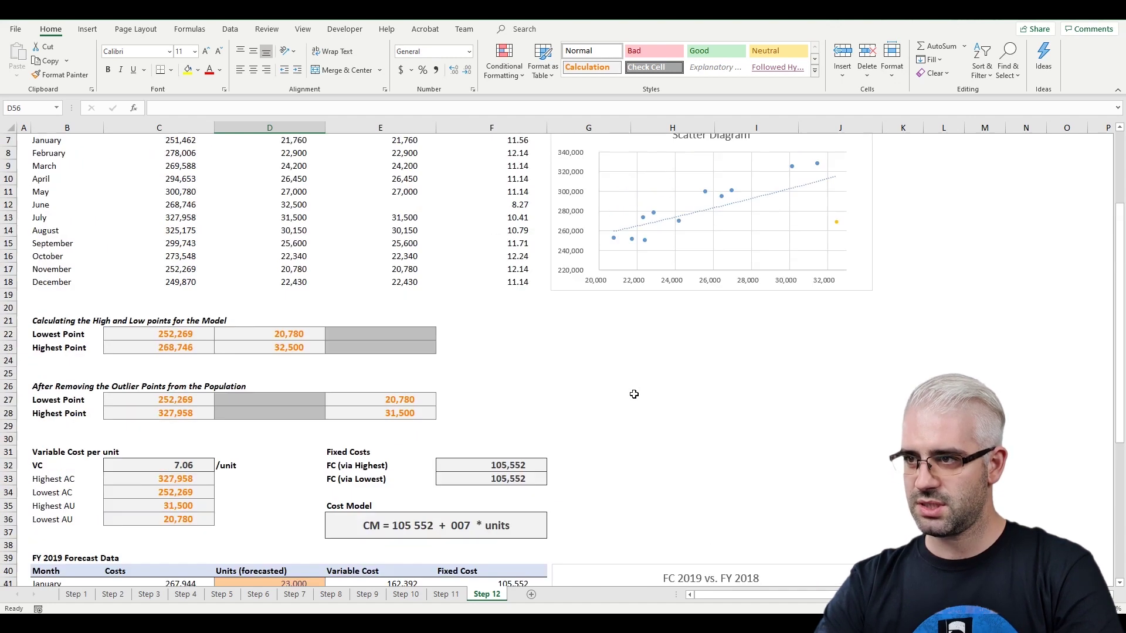
left_click(521, 278)
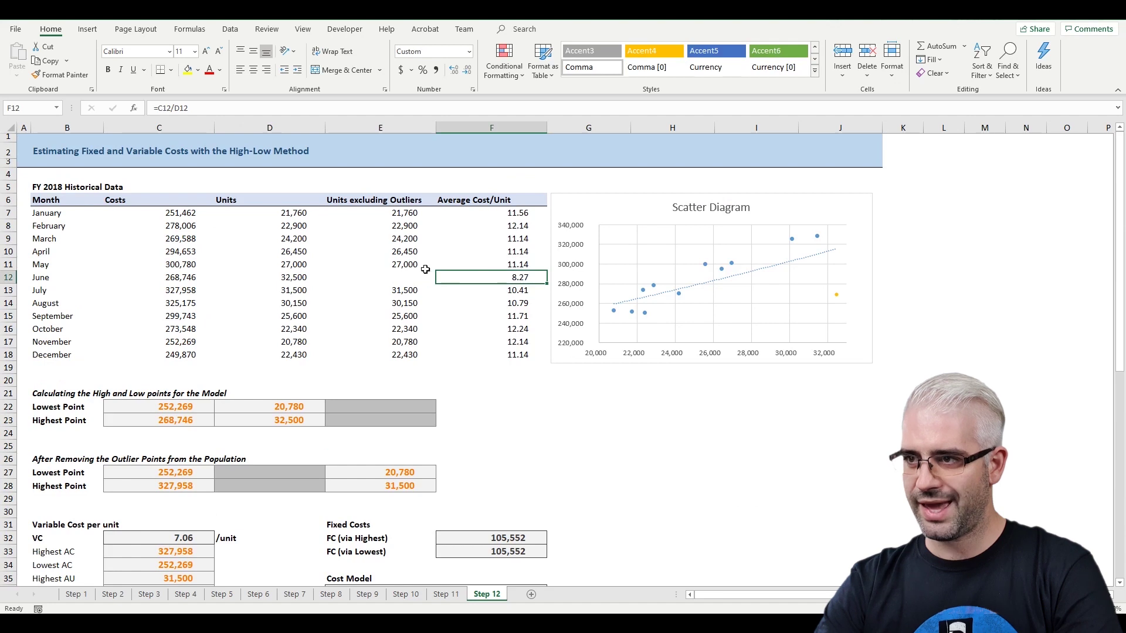
left_click_drag(403, 279, 510, 281)
scroll(742, 462, "down", 7)
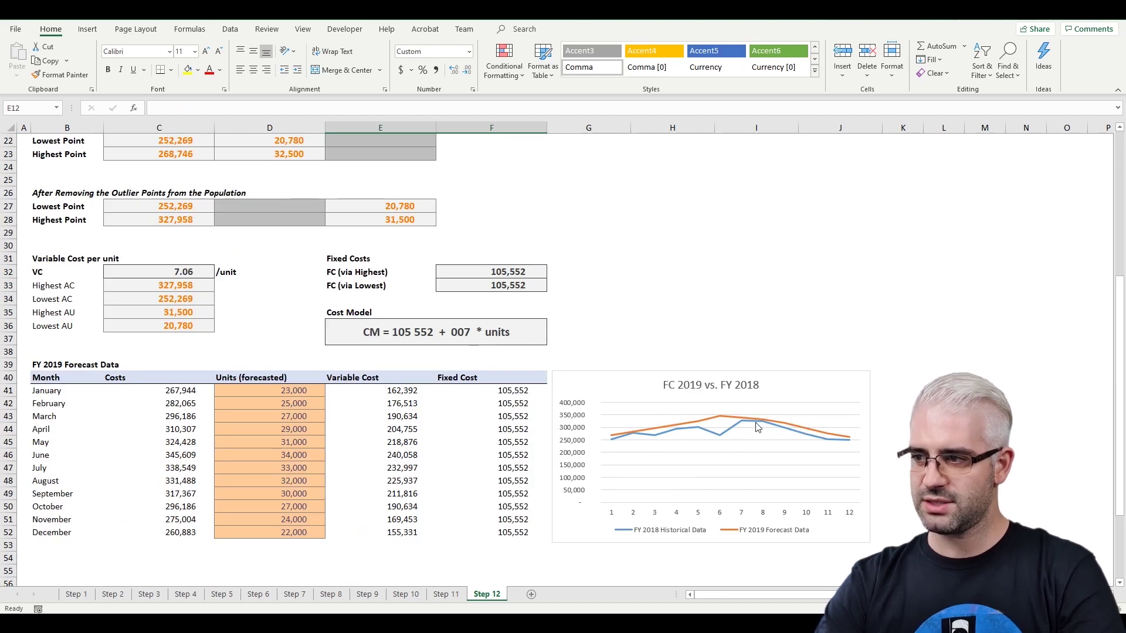
scroll(662, 440, "down", 2)
scroll(645, 392, "up", 2)
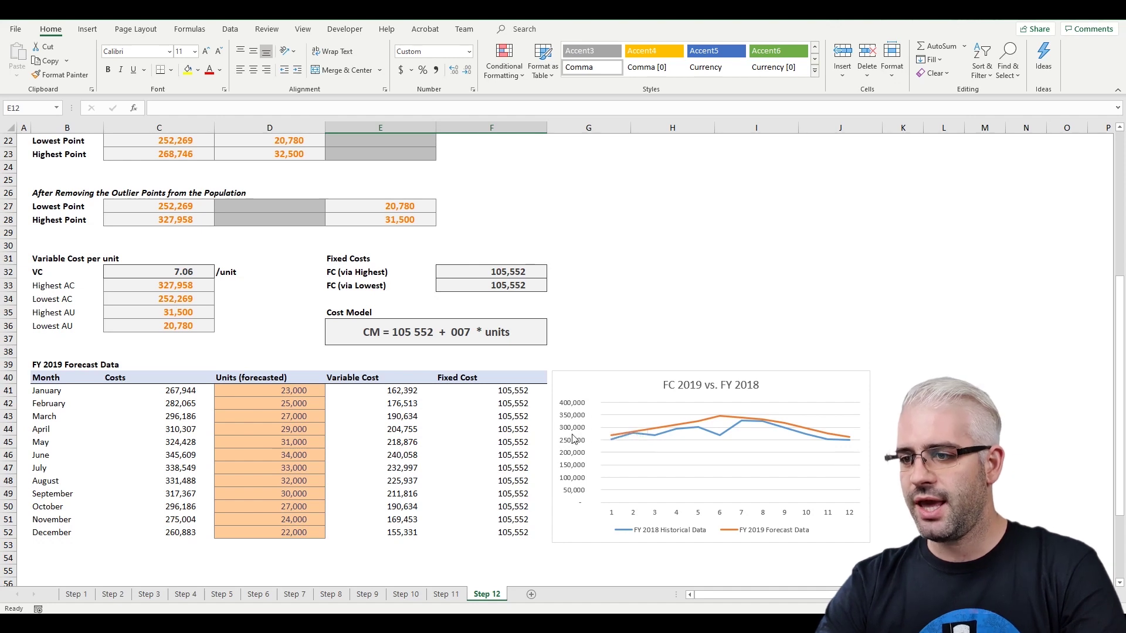
scroll(487, 425, "up", 1)
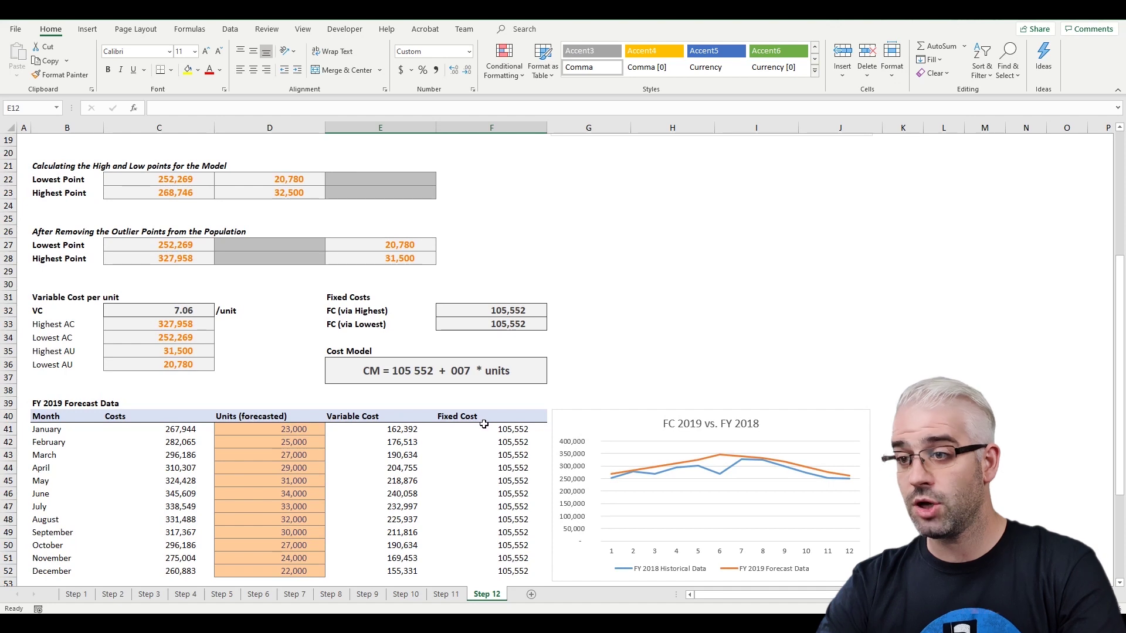
scroll(483, 423, "up", 6)
scroll(486, 425, "down", 7)
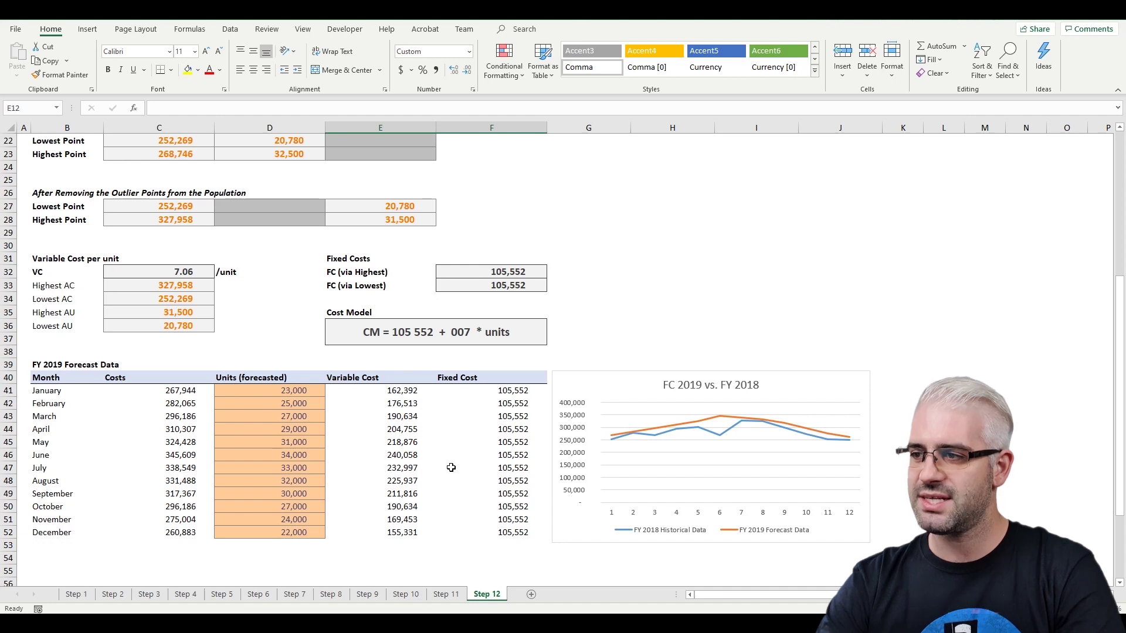
scroll(485, 447, "up", 7)
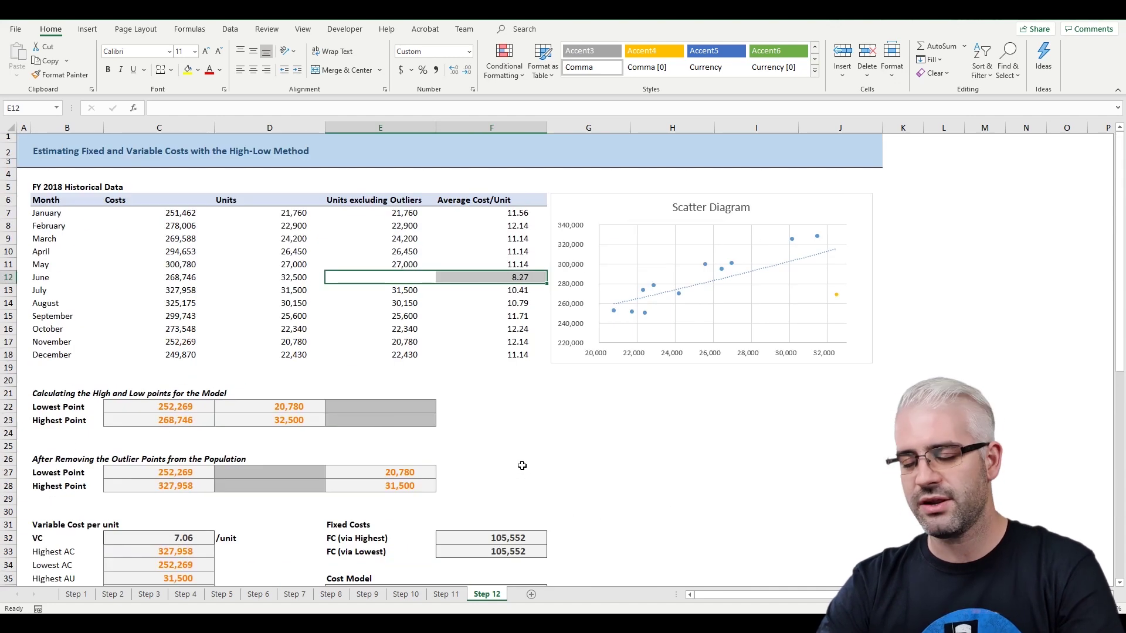
scroll(507, 478, "down", 7)
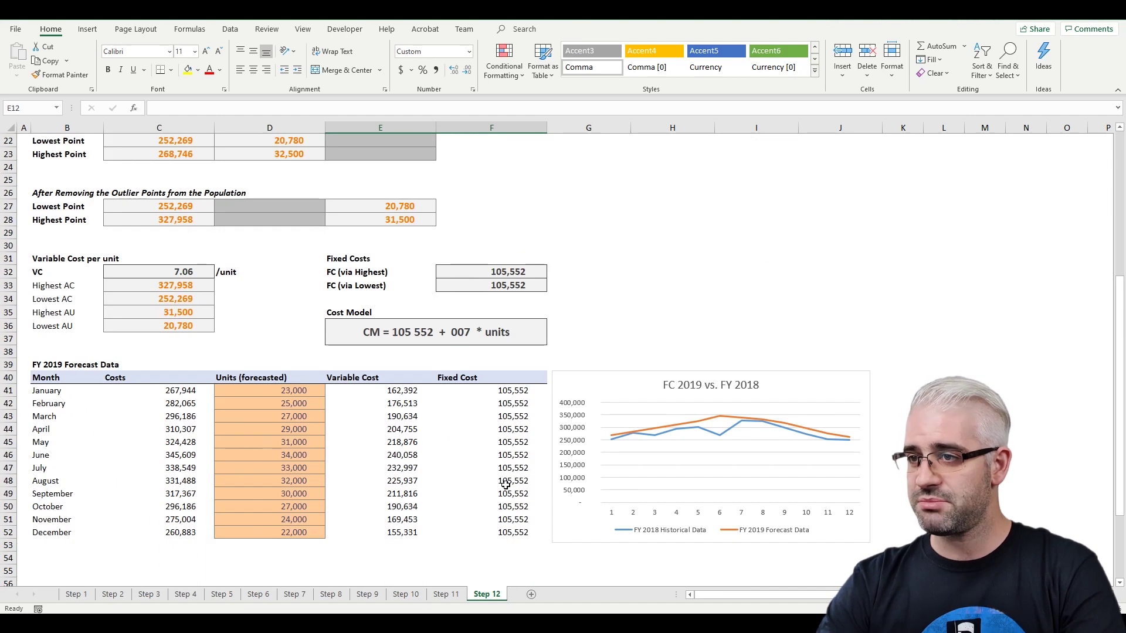